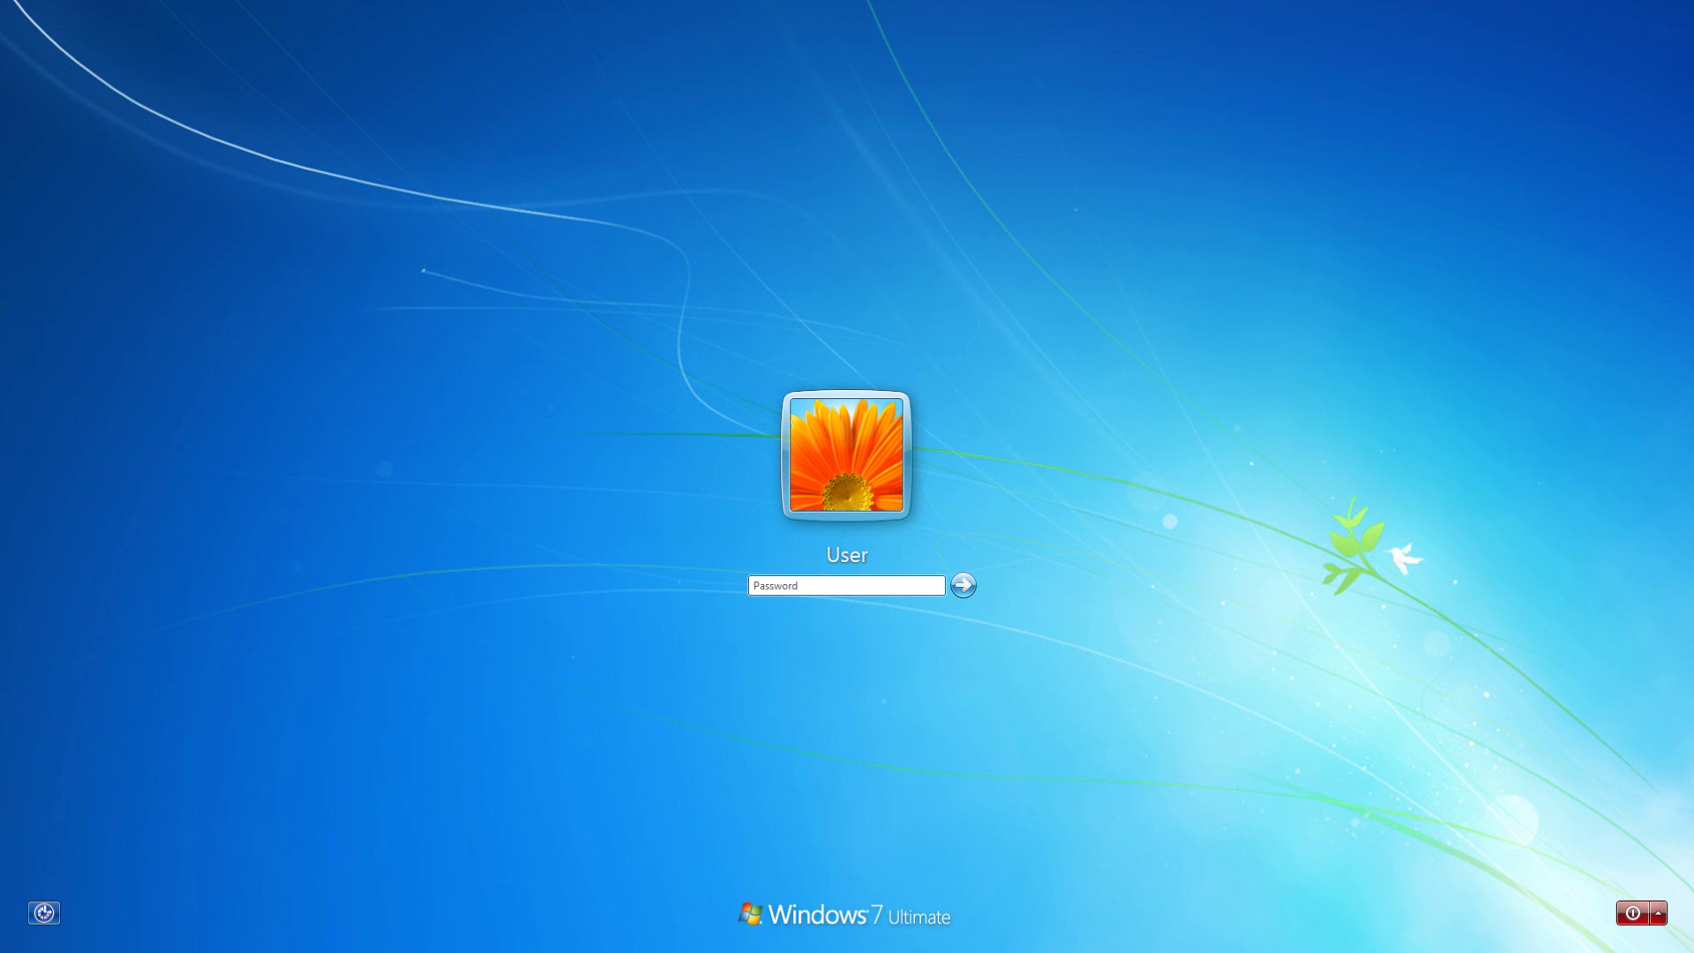
Step: Sign in to Windows 7 with the account password and dismiss the incorrect-password message
type("******")
key("Return")
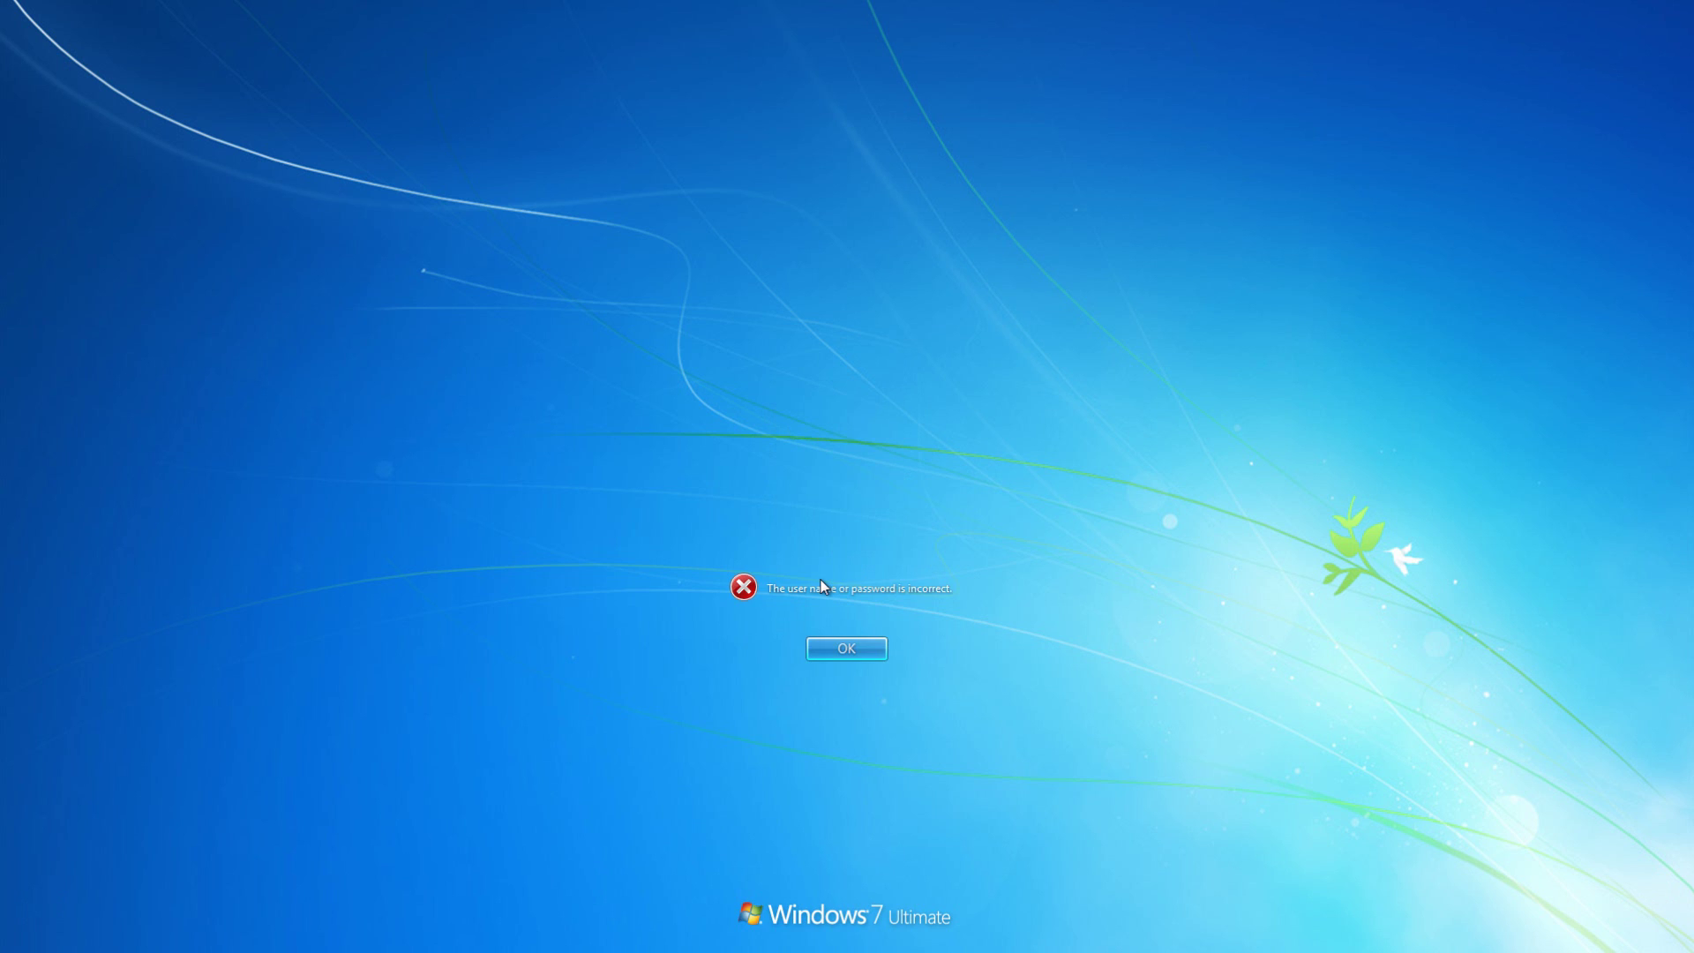
key("Return")
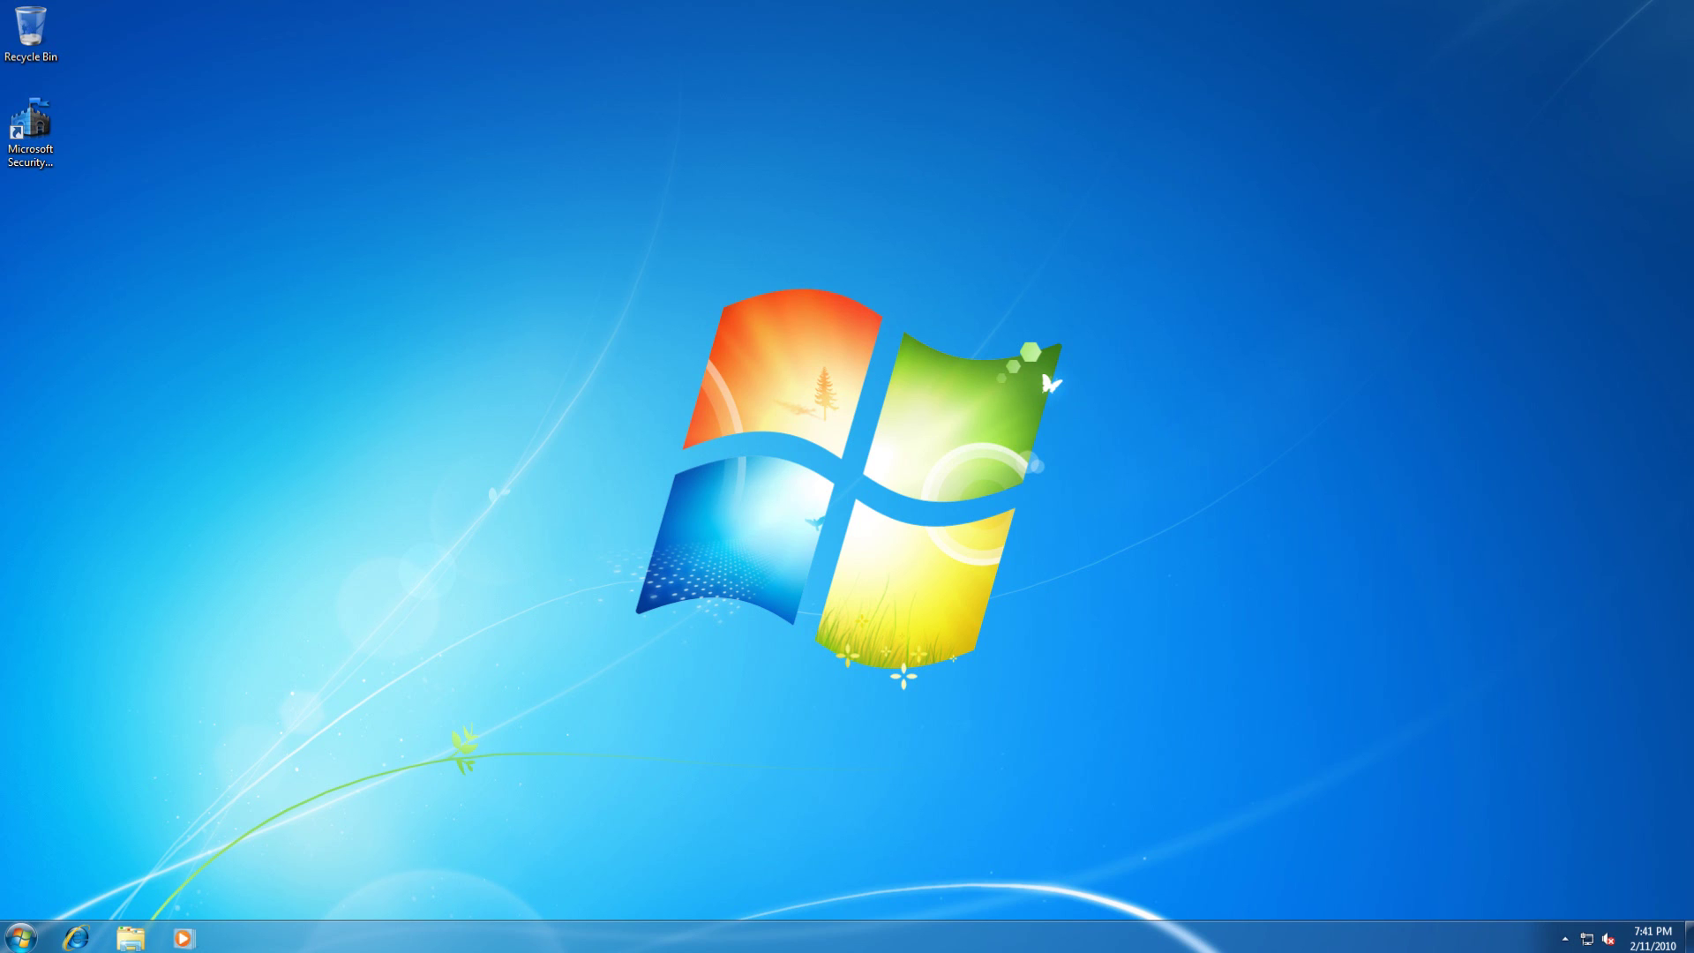
Step: Launch Magnifier from a Start search, then open Computer to list Local Disk (C:) and Backup (E:)
left_click(19, 937)
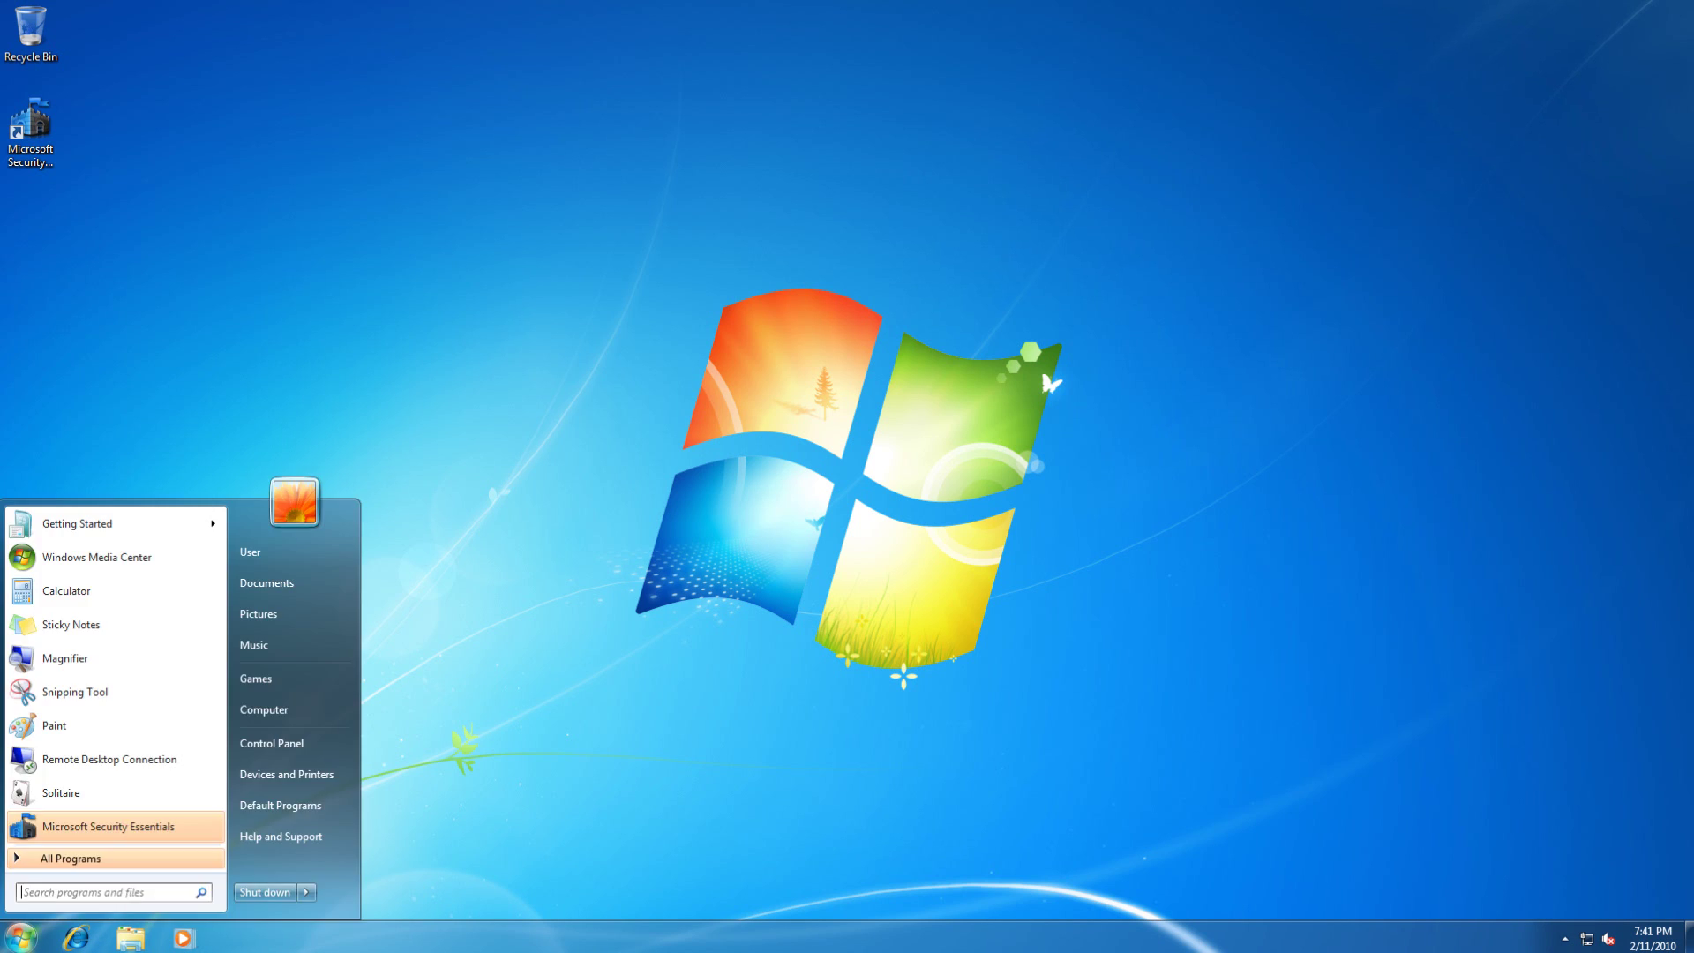
type("magnifier")
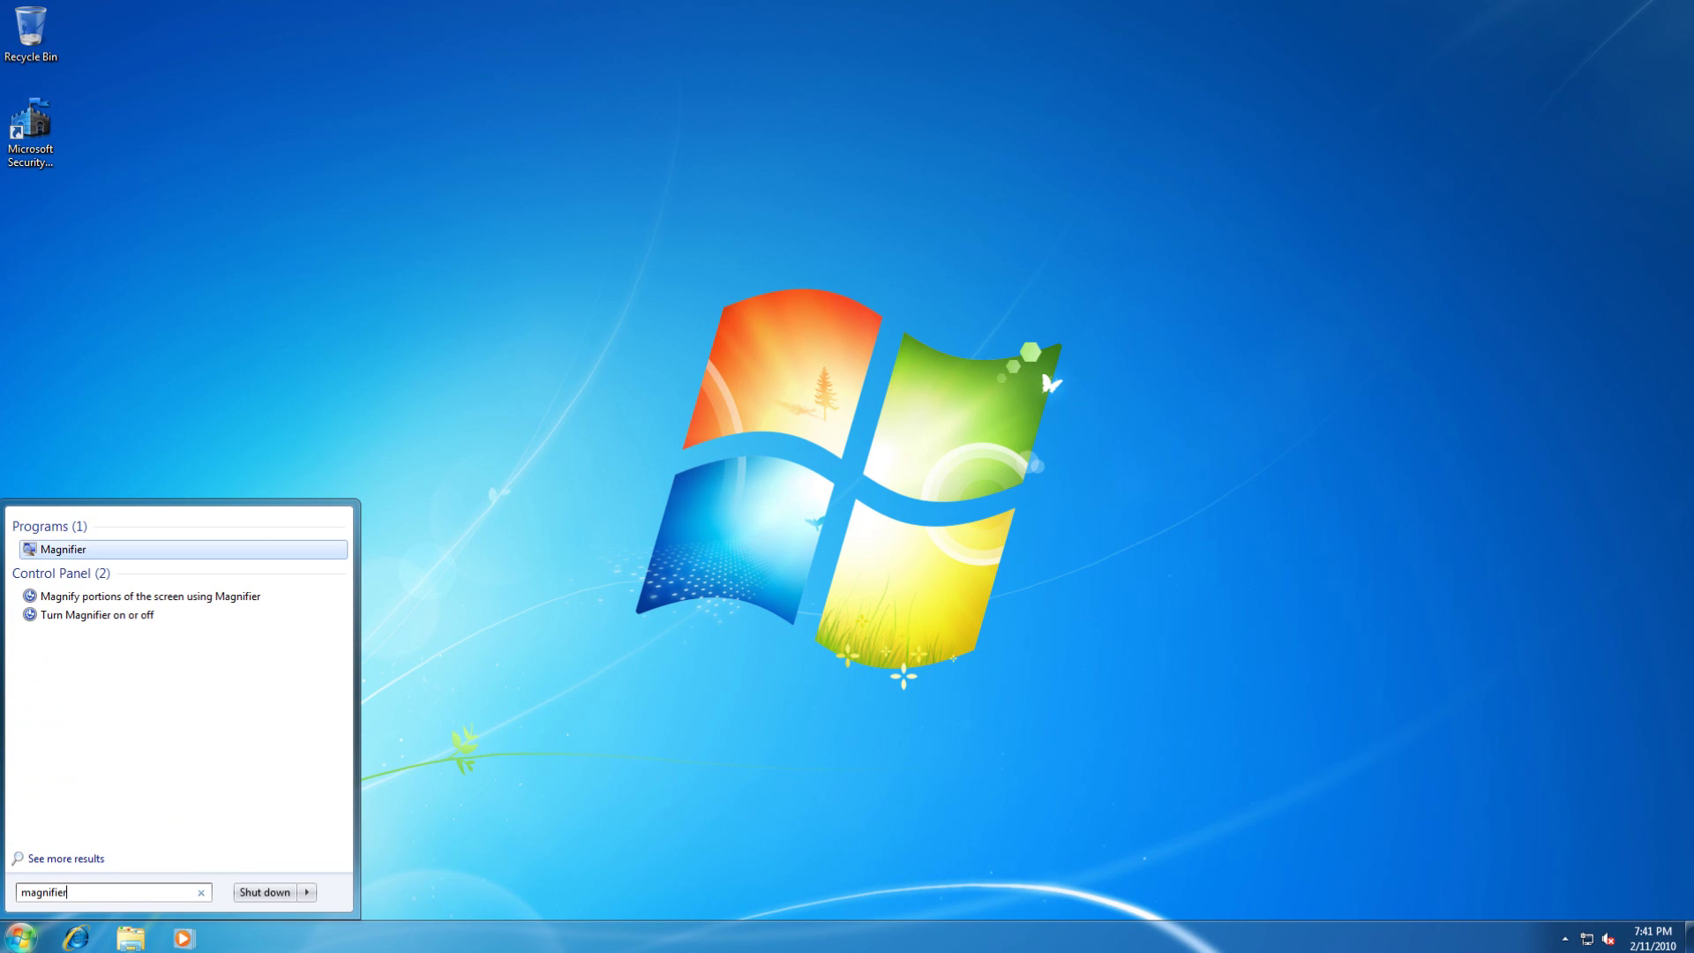
key("Return")
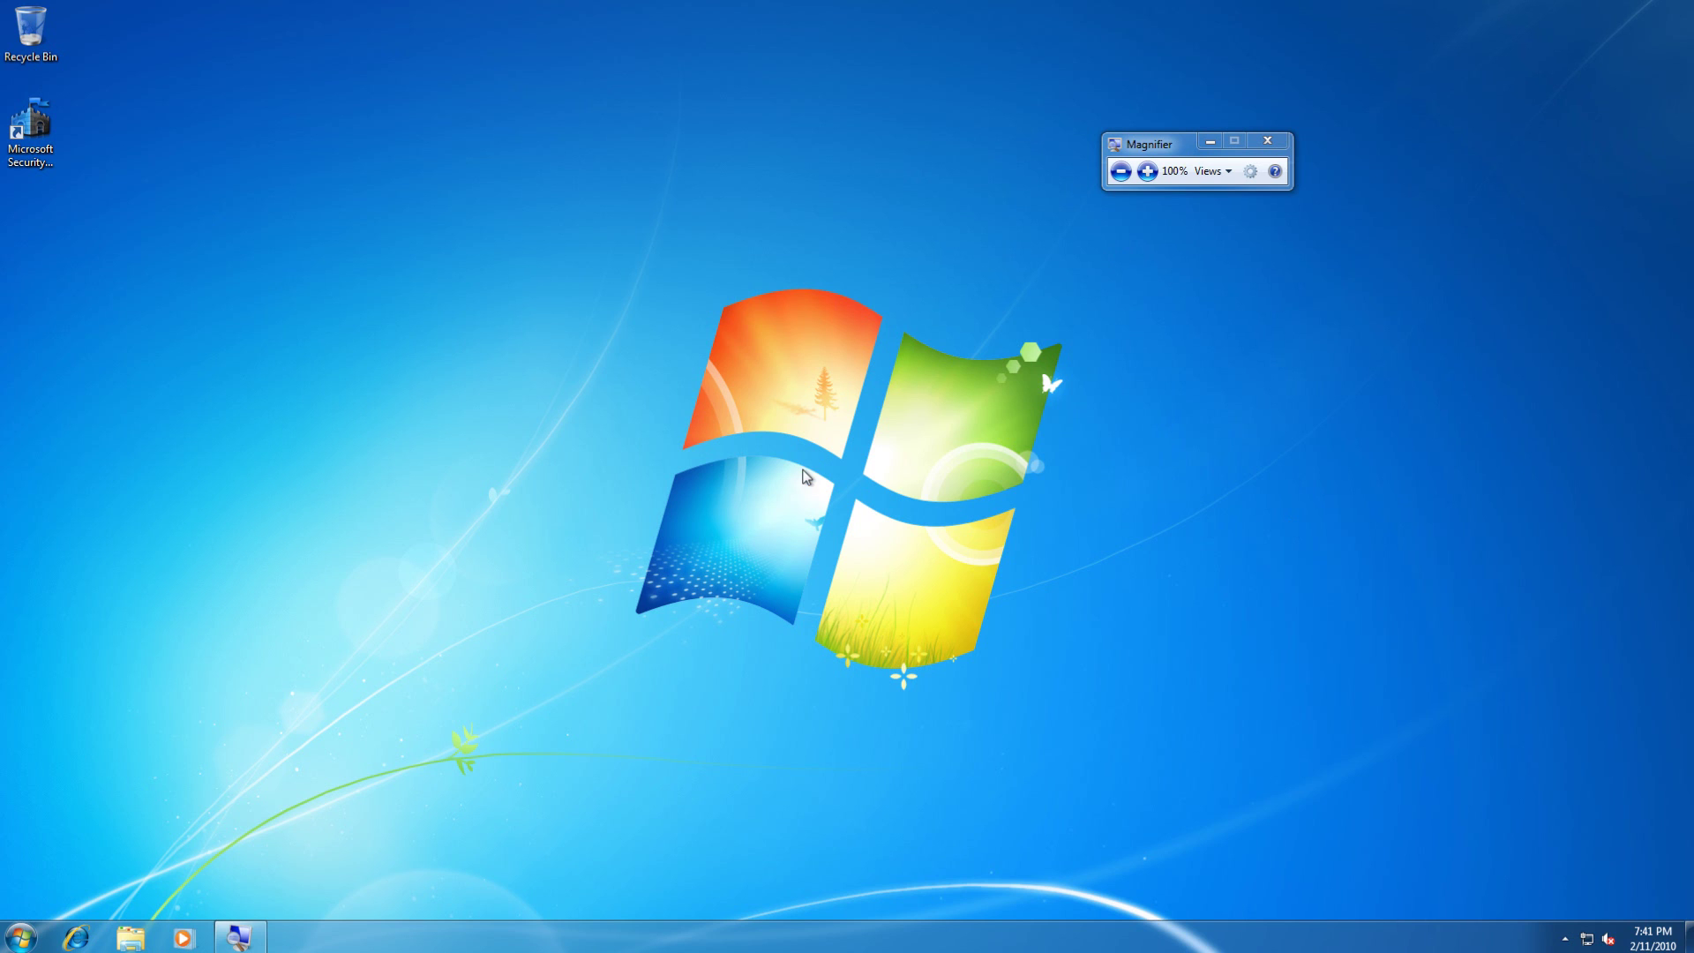
left_click(21, 937)
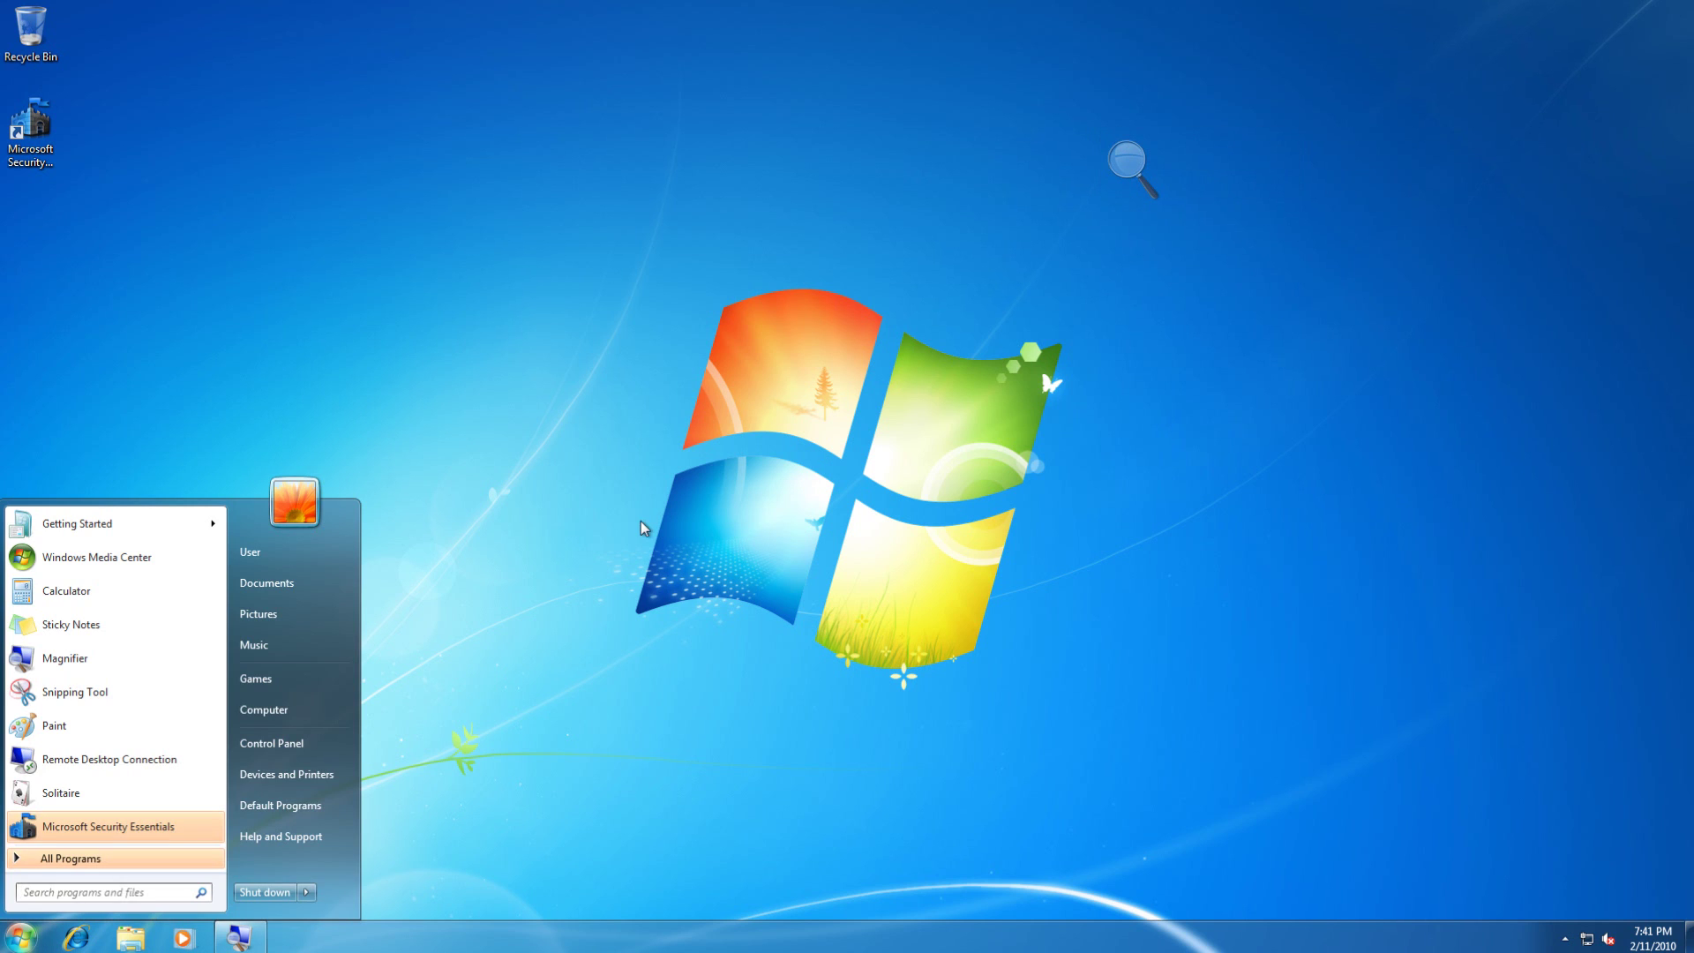
left_click(265, 709)
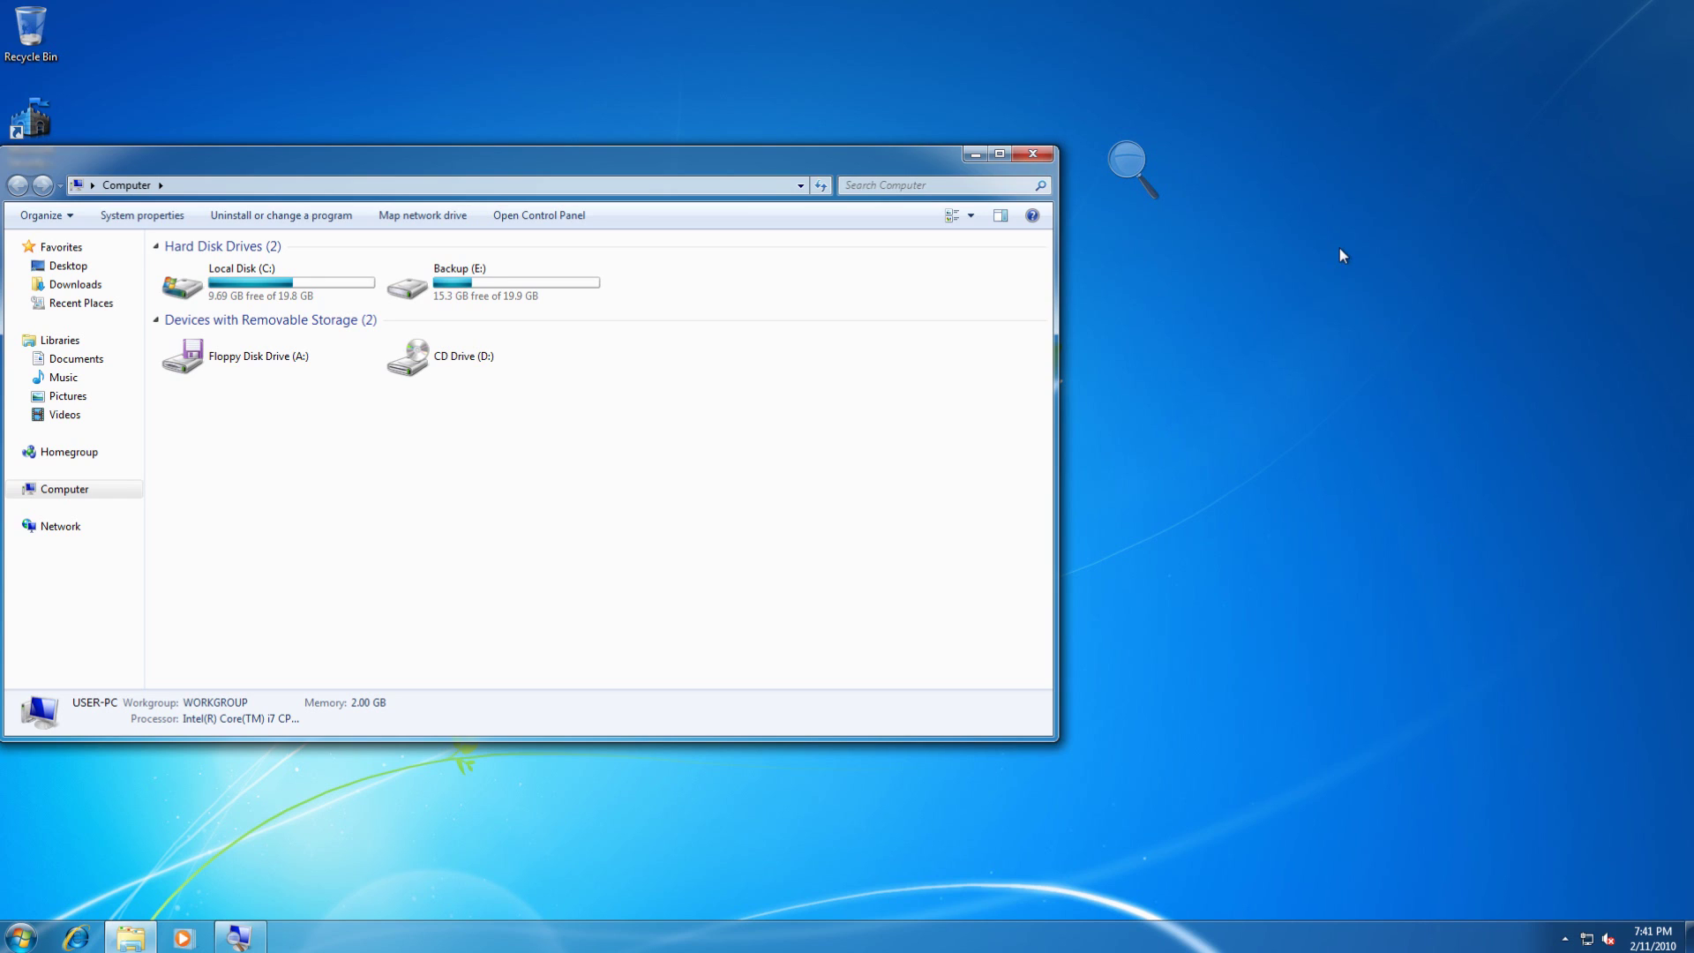
left_click(1134, 170)
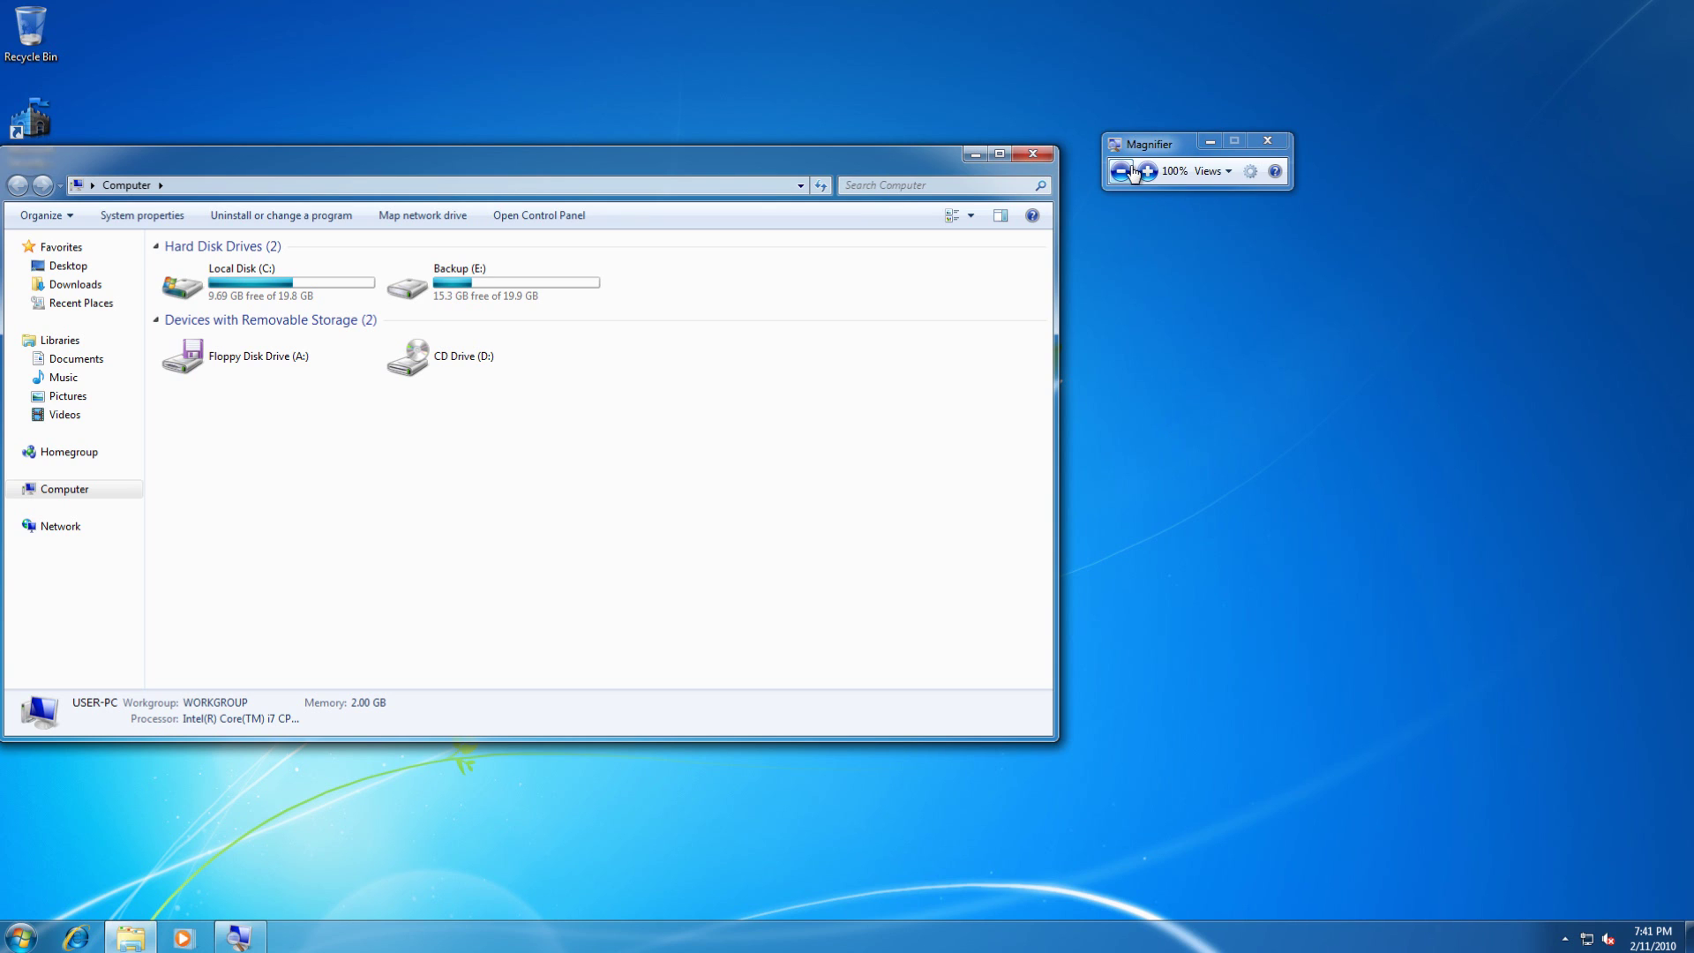
left_click(1147, 170)
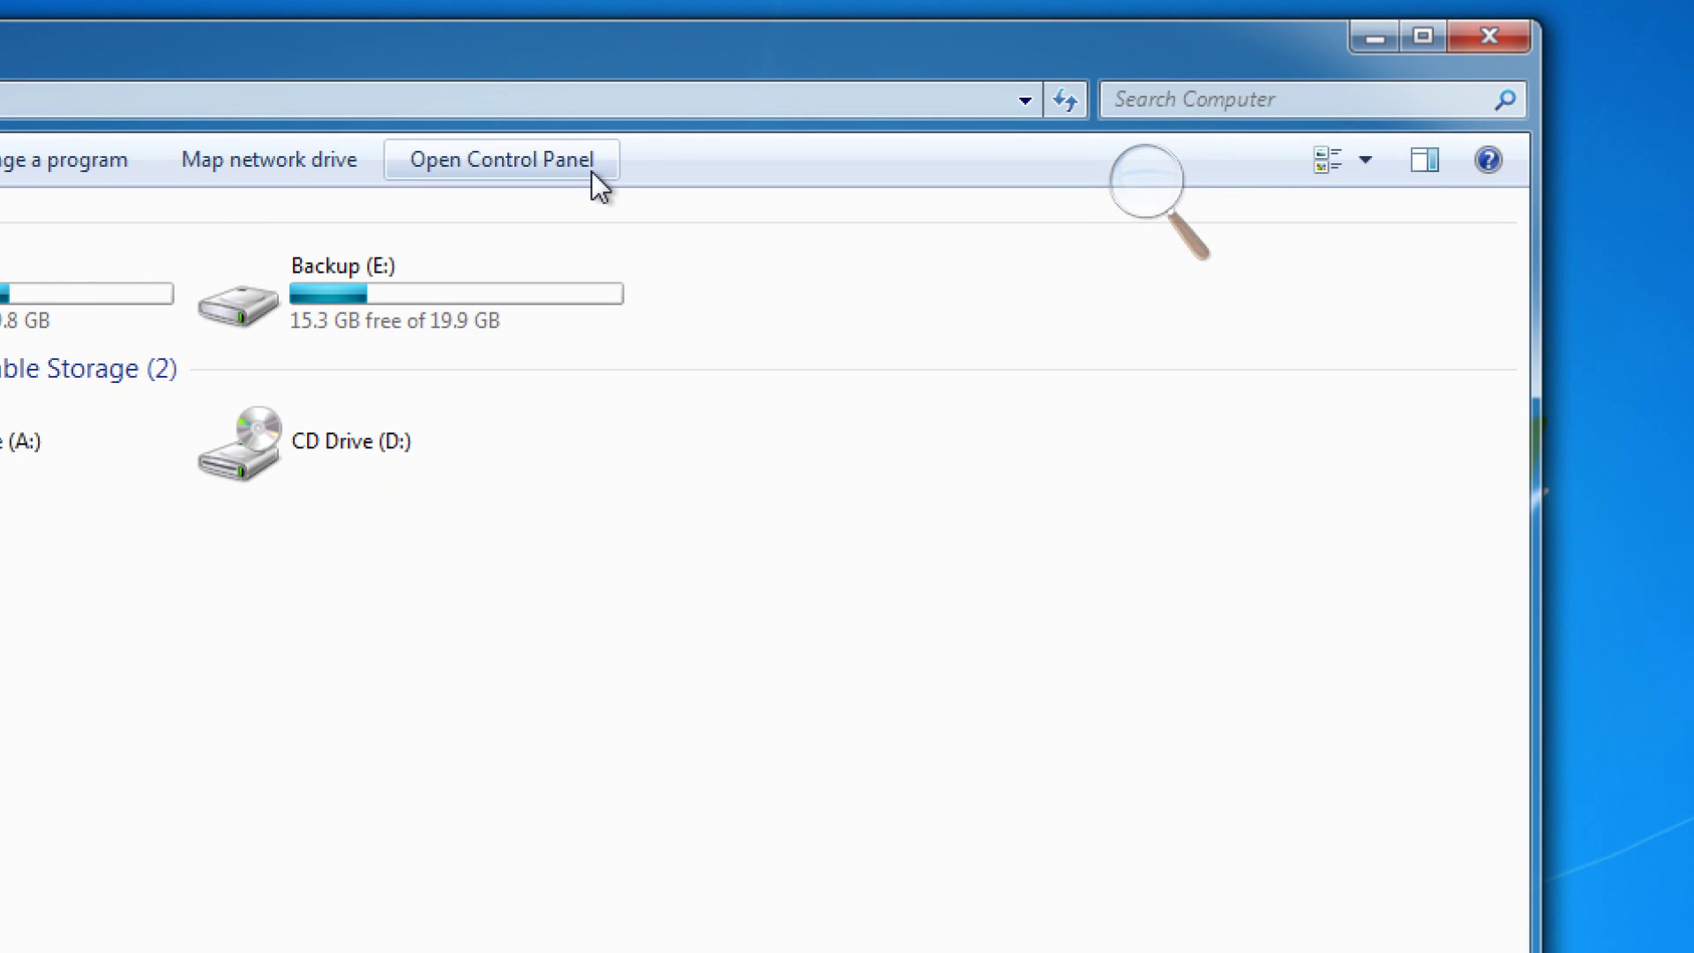
left_click(417, 286)
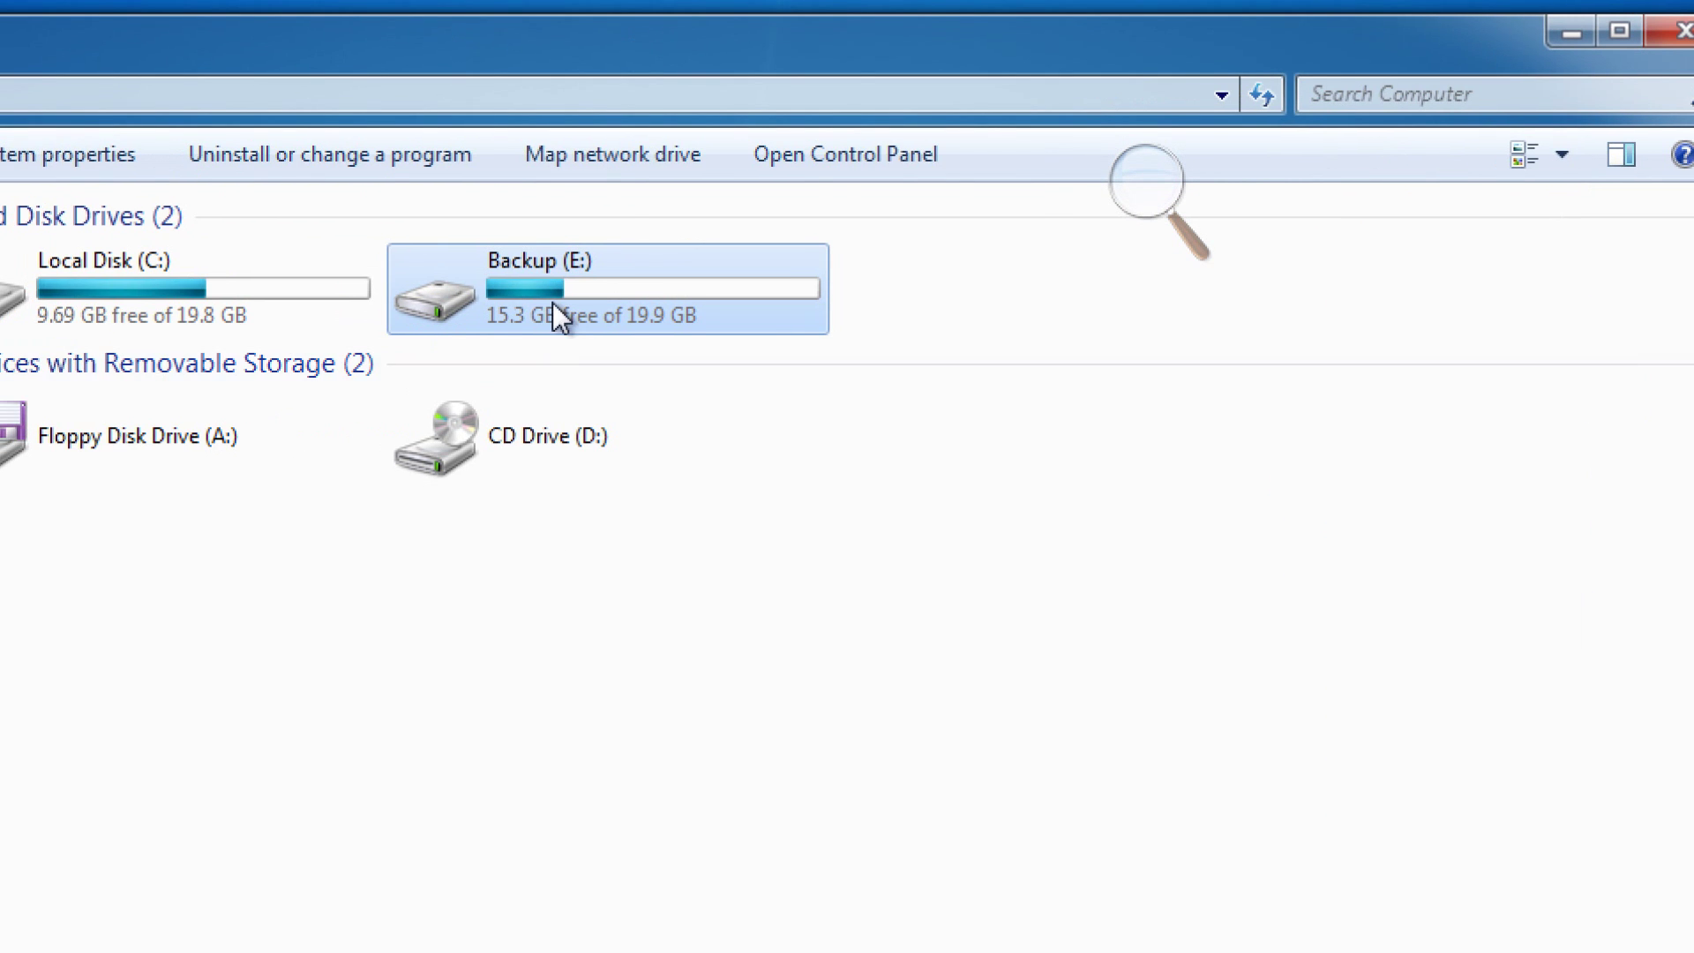
double_click(553, 303)
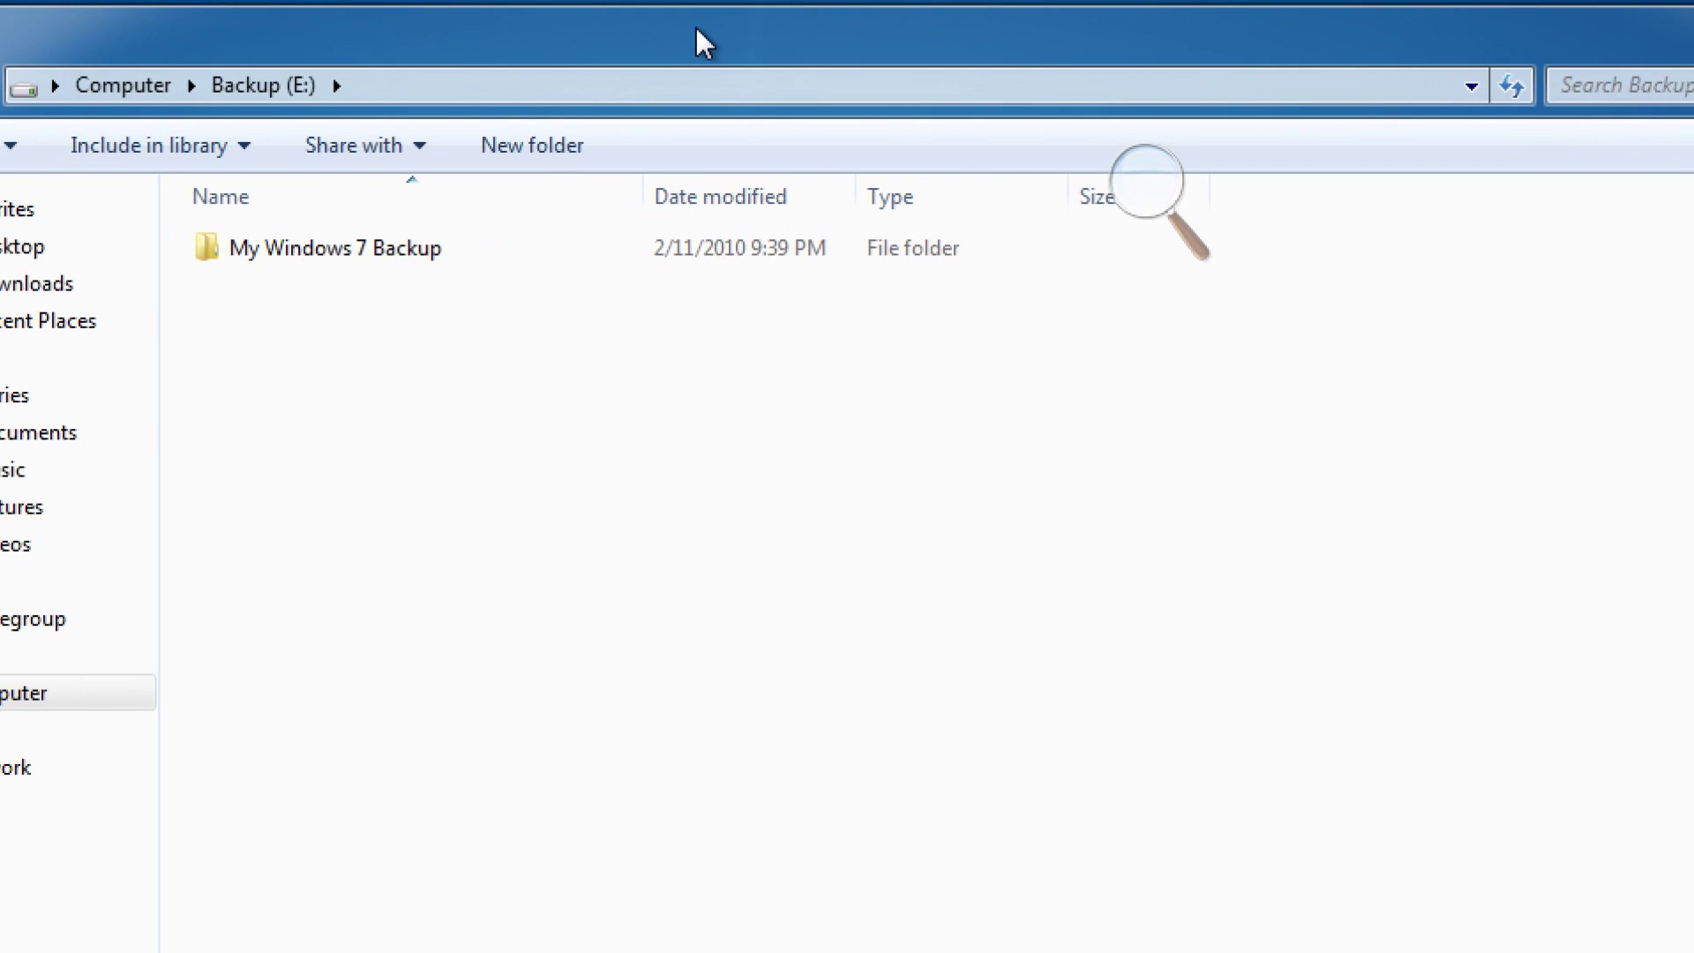
double_click(415, 259)
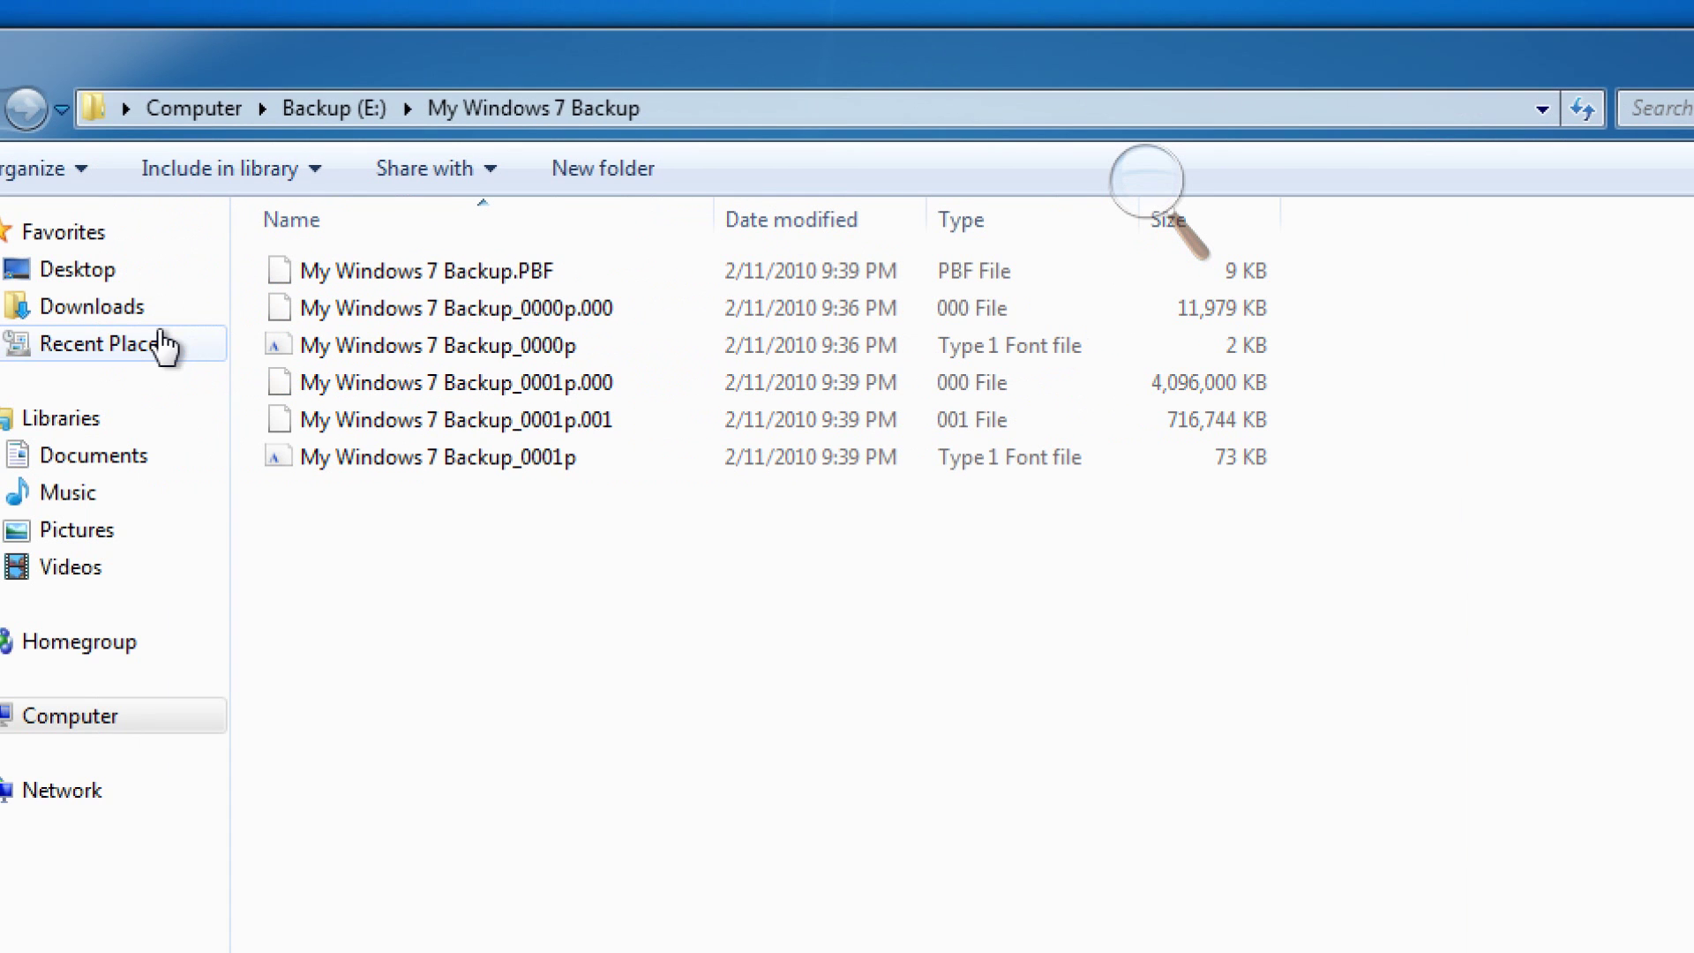
left_click(347, 107)
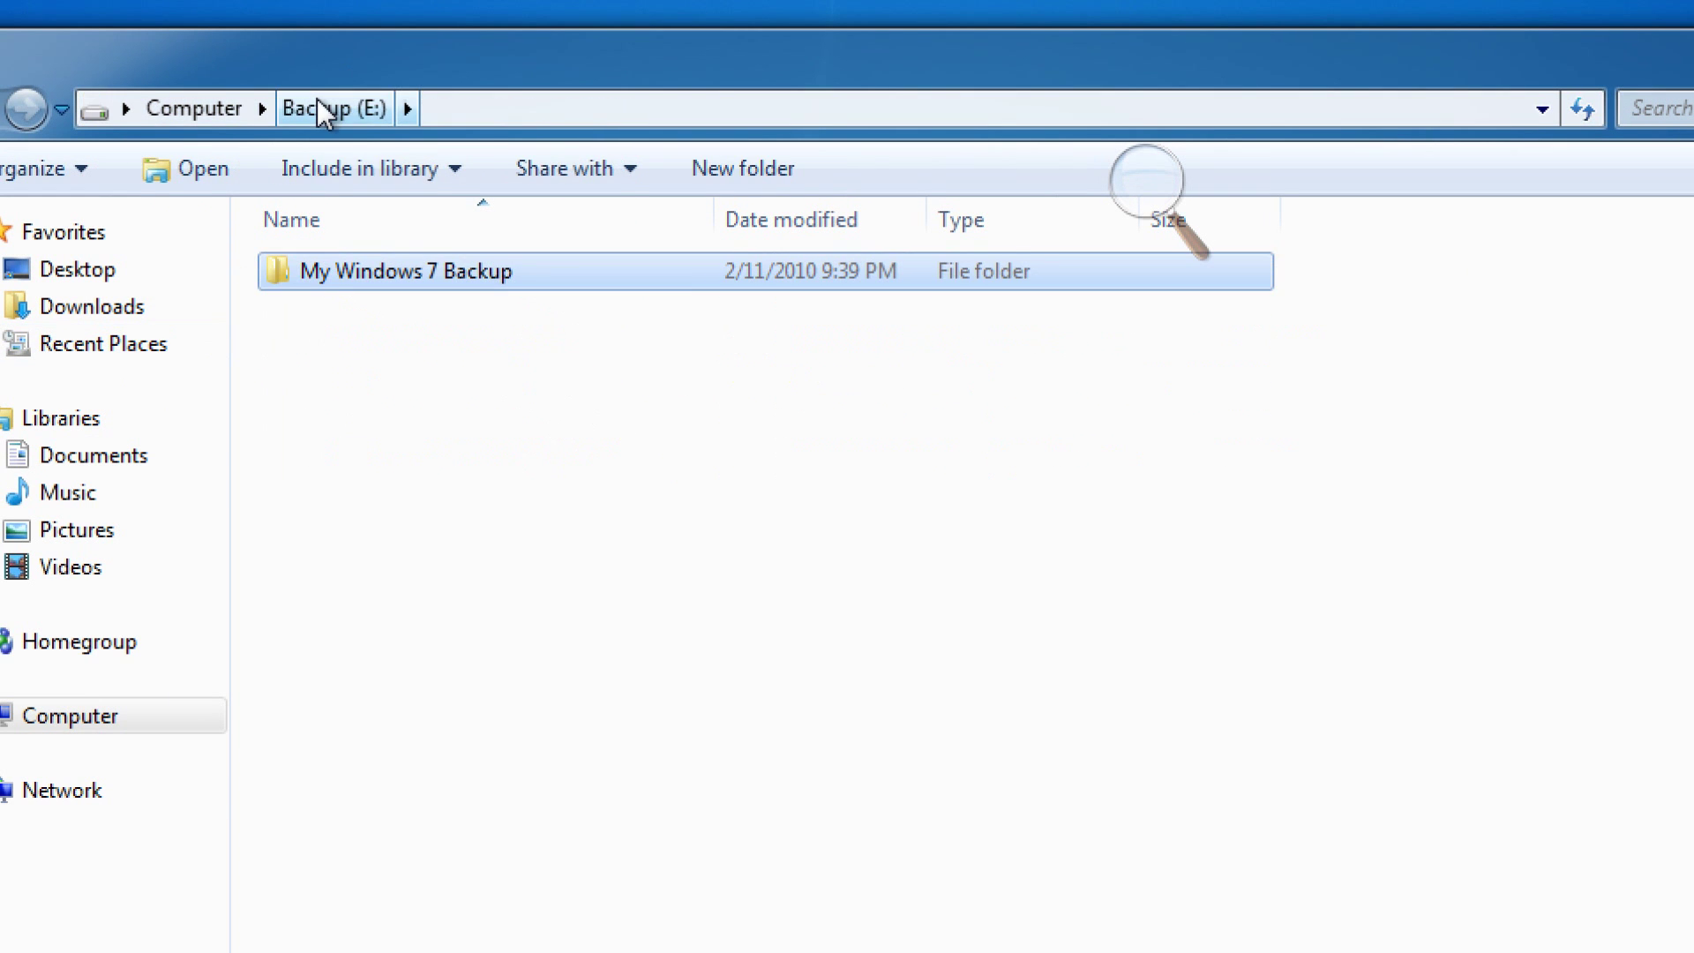
left_click(218, 111)
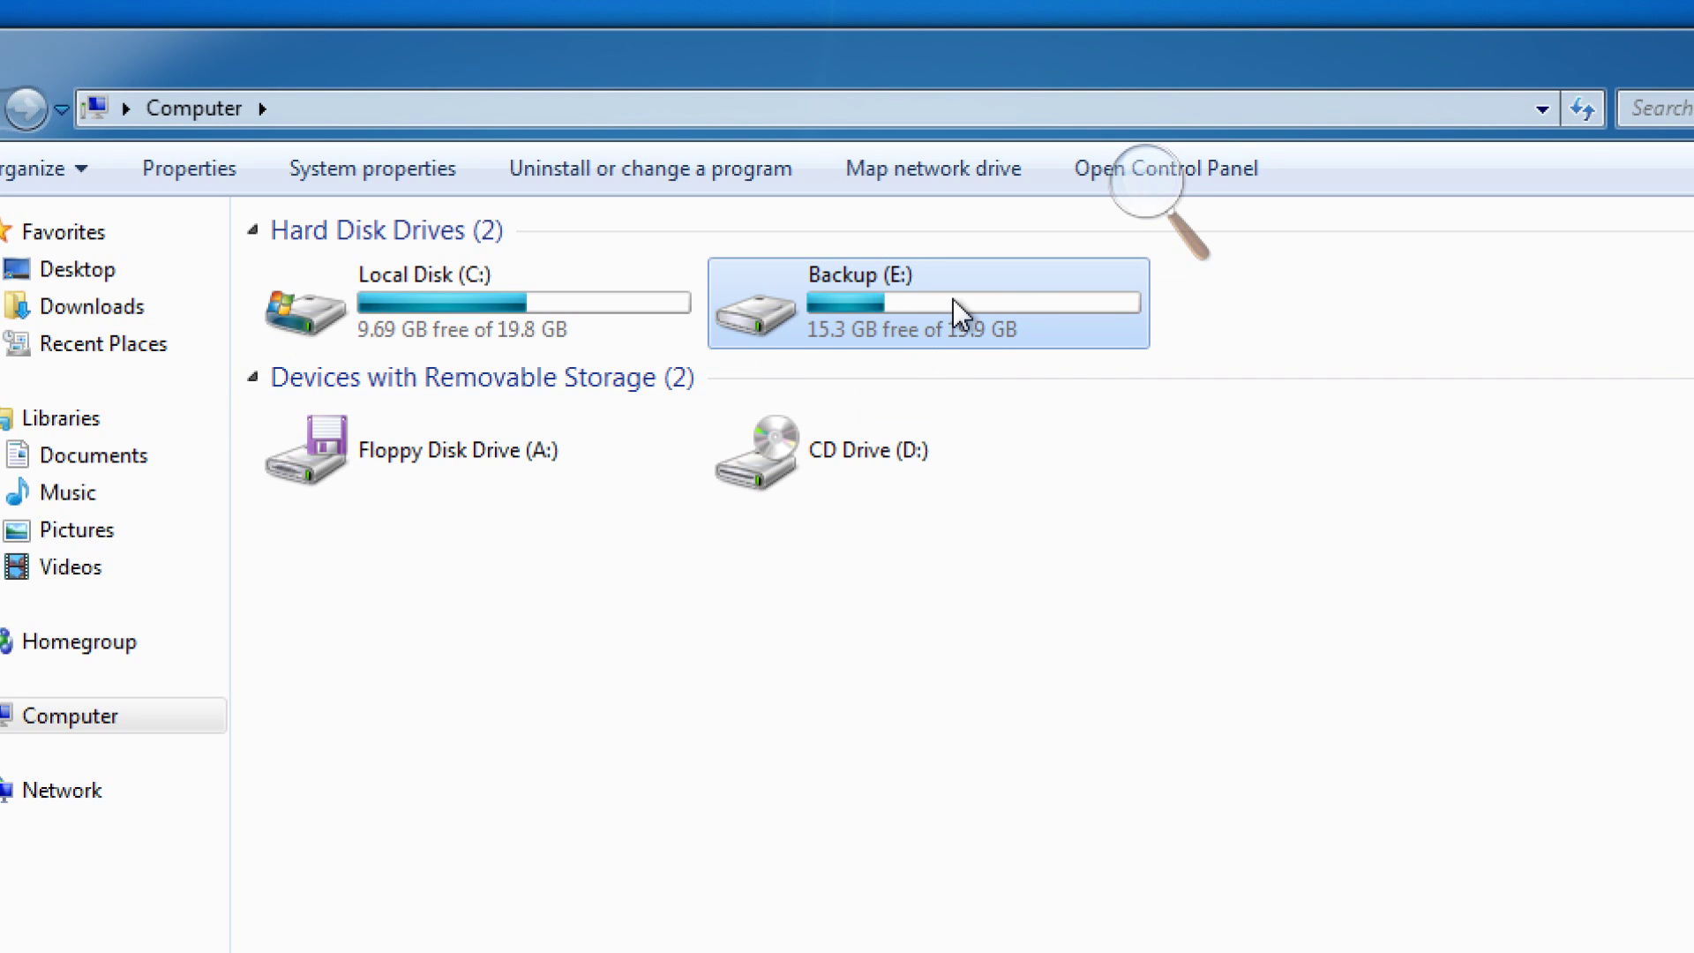
mouse_move(923, 318)
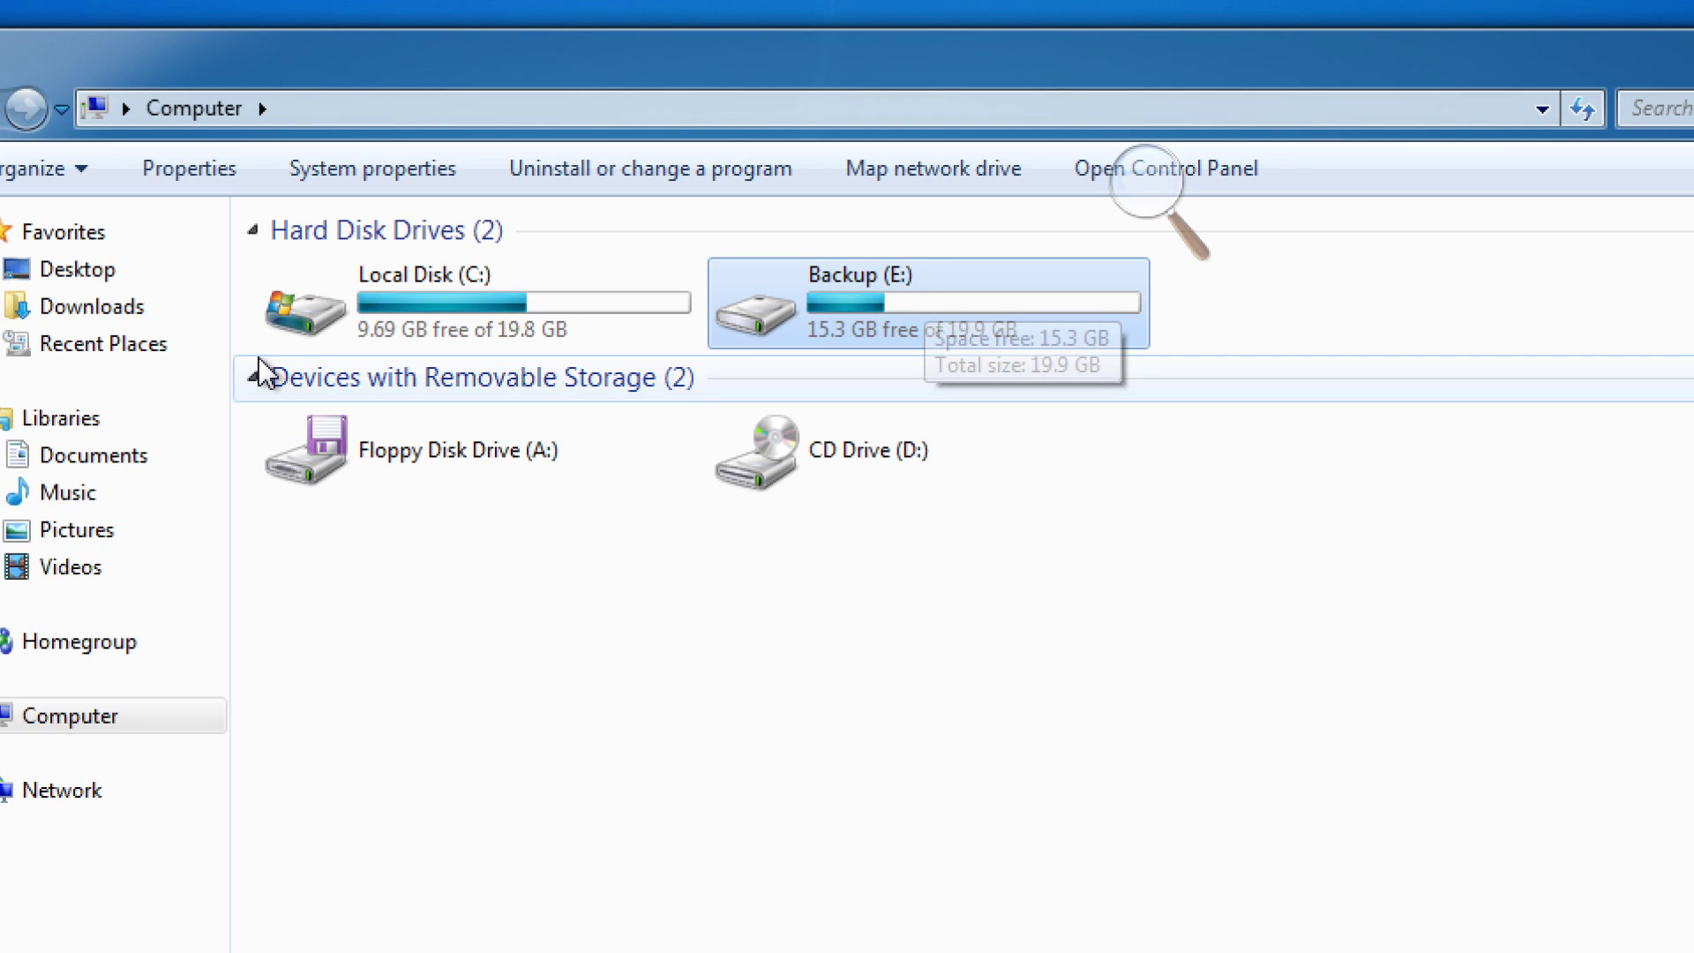
left_click(512, 348)
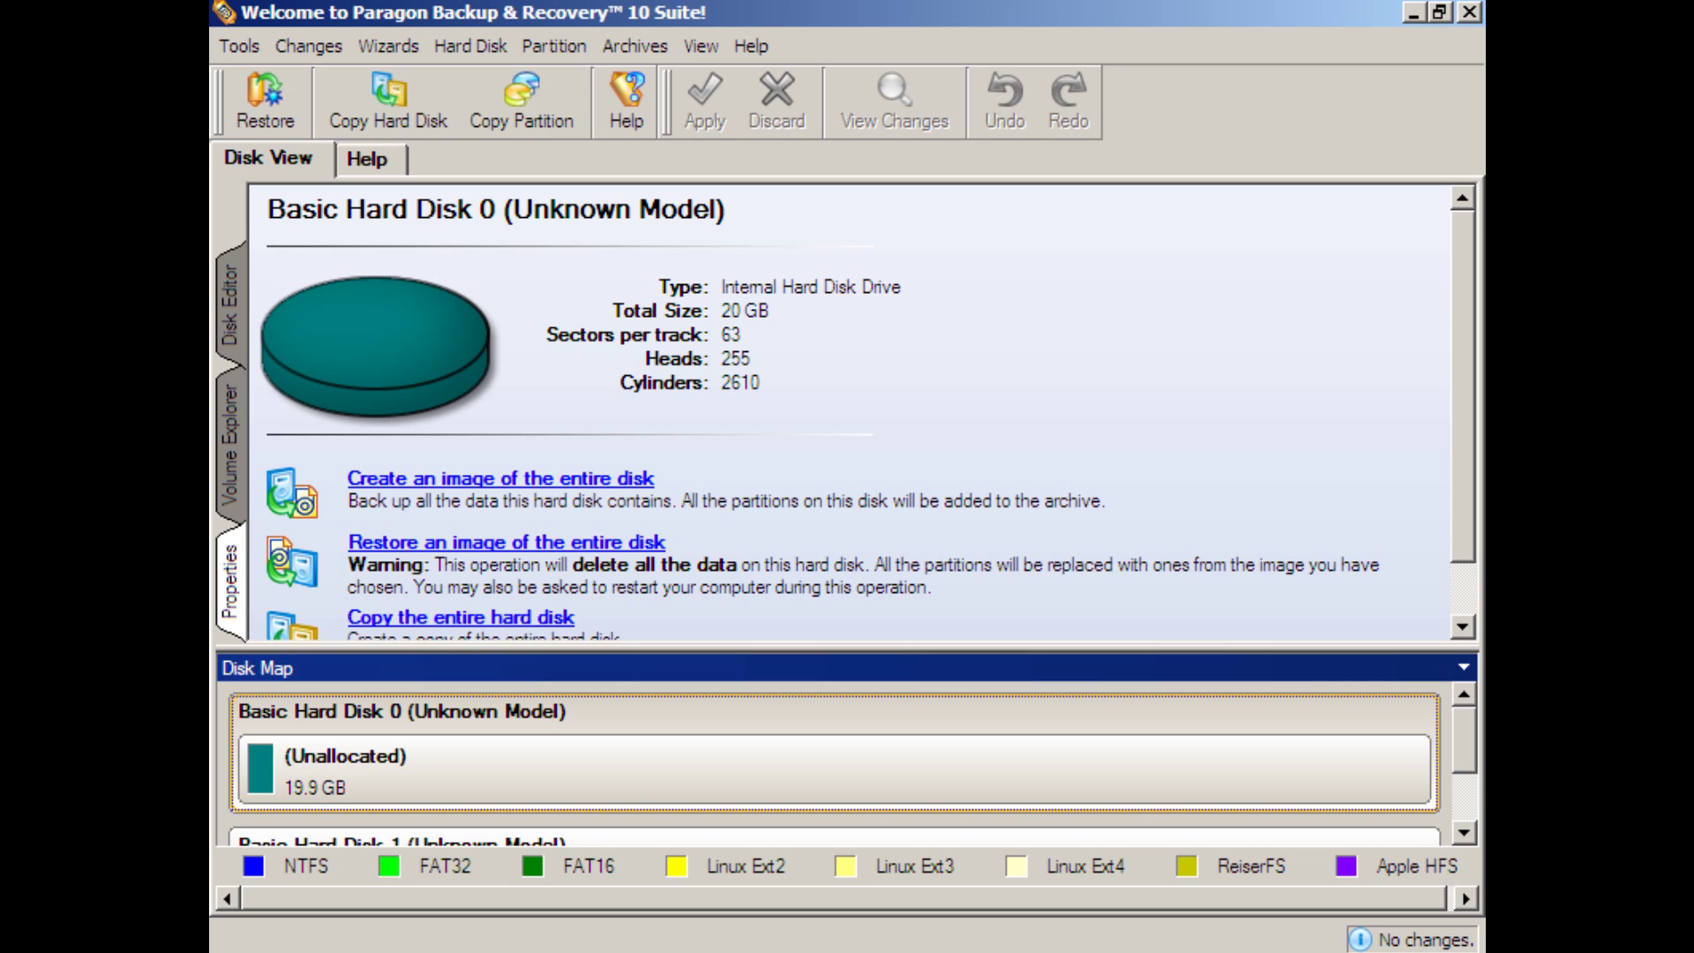
Step: Drag and scroll around the pop-up notices in the lower right of the Paragon window
left_click(1463, 796)
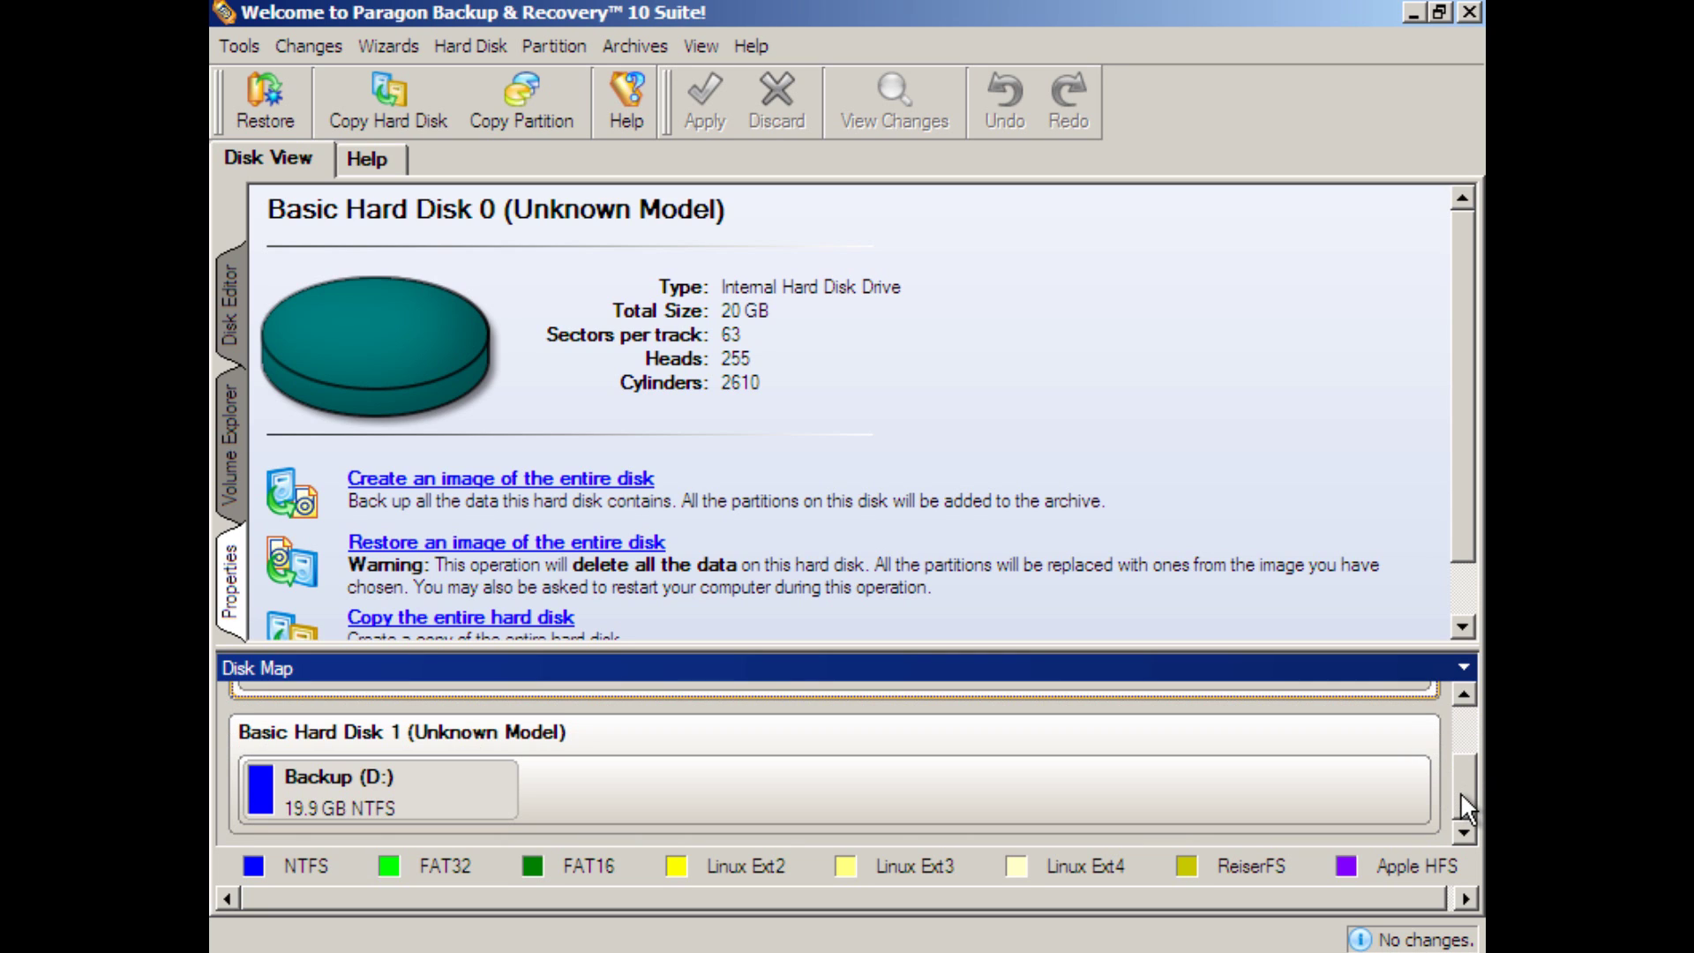
left_click_drag(1459, 792, 1462, 723)
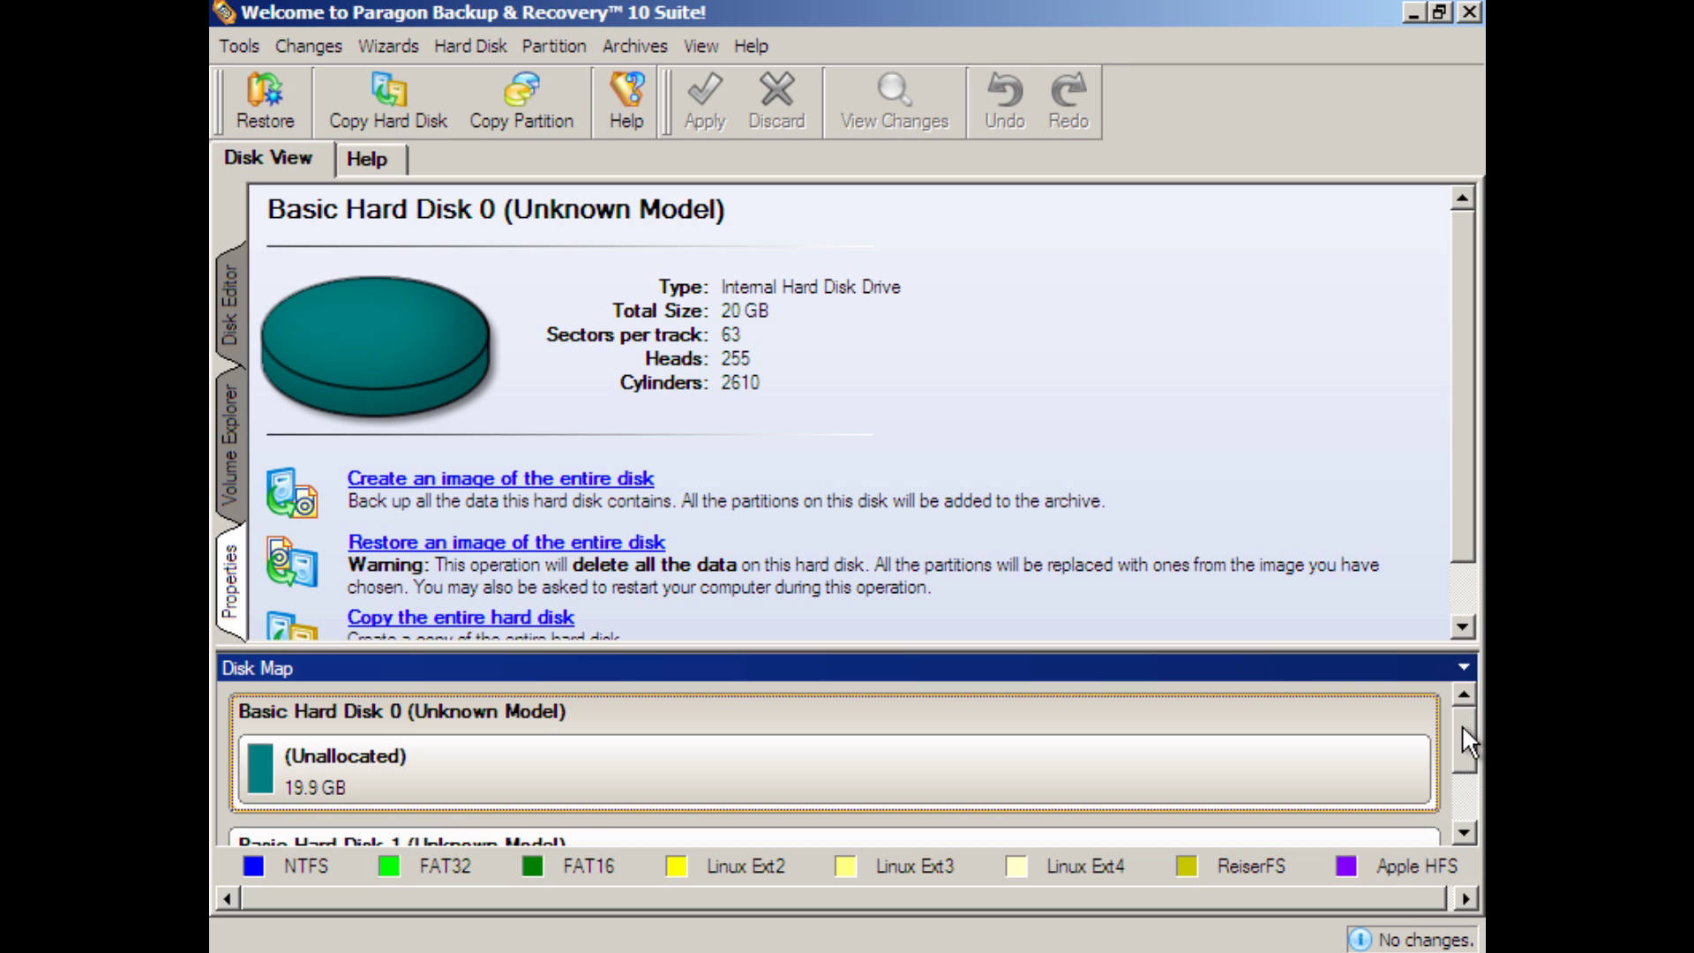
left_click_drag(1463, 724, 1350, 732)
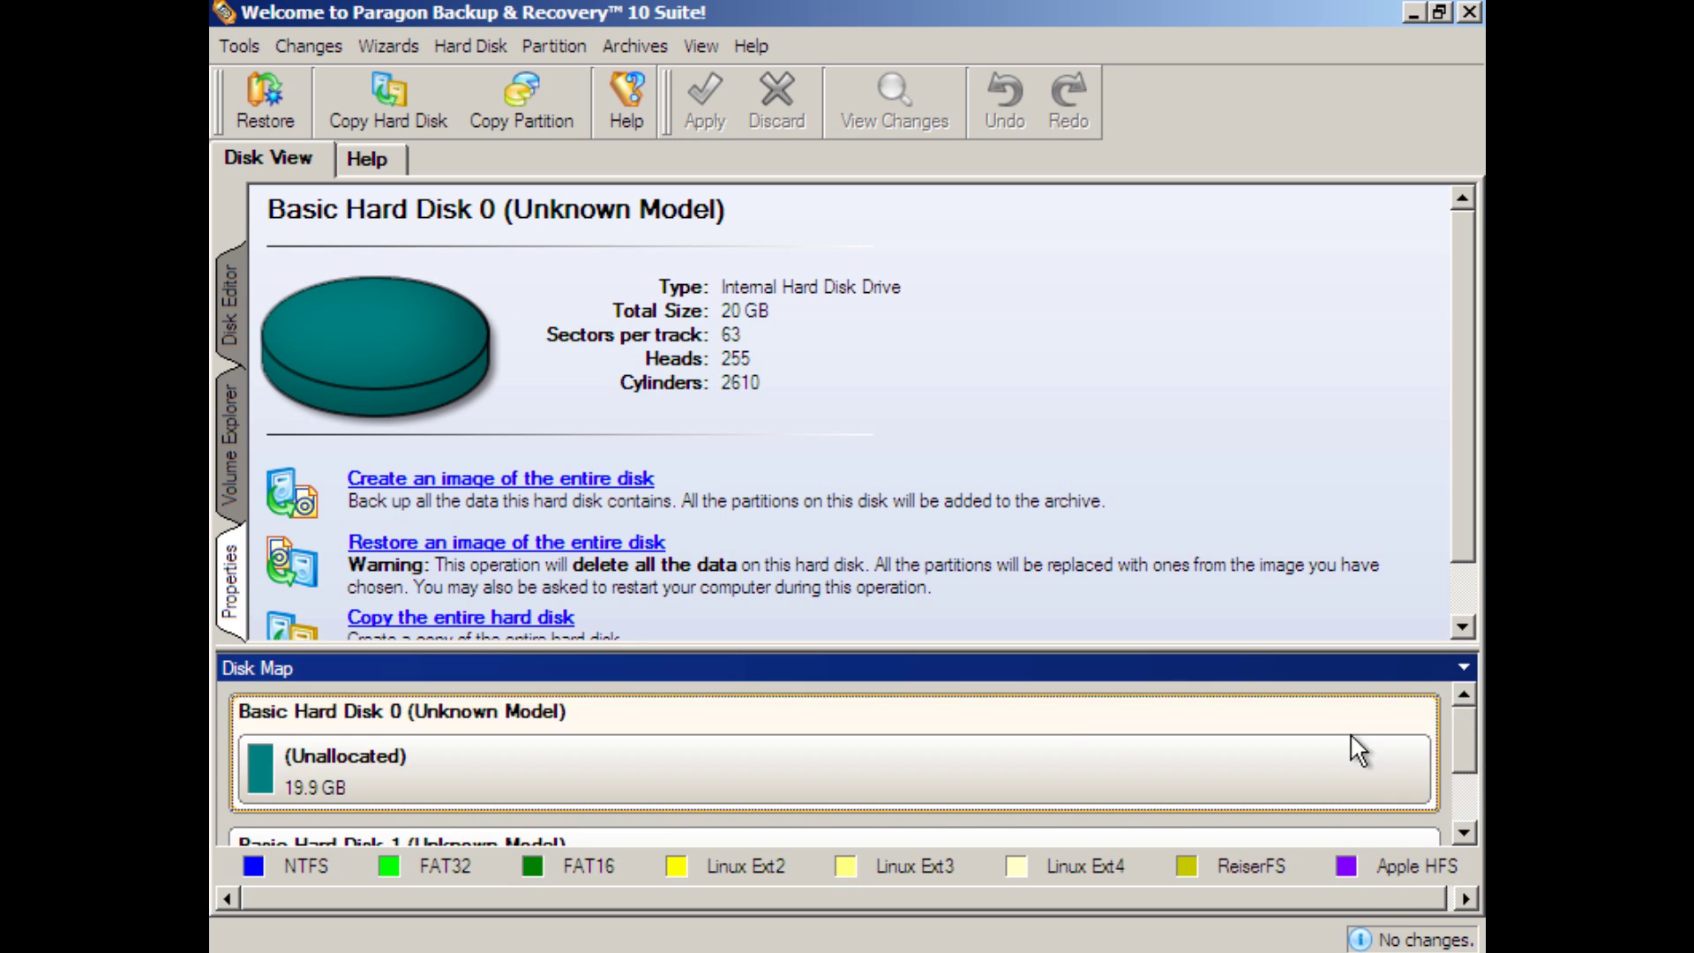
scroll(413, 739, "down", 2)
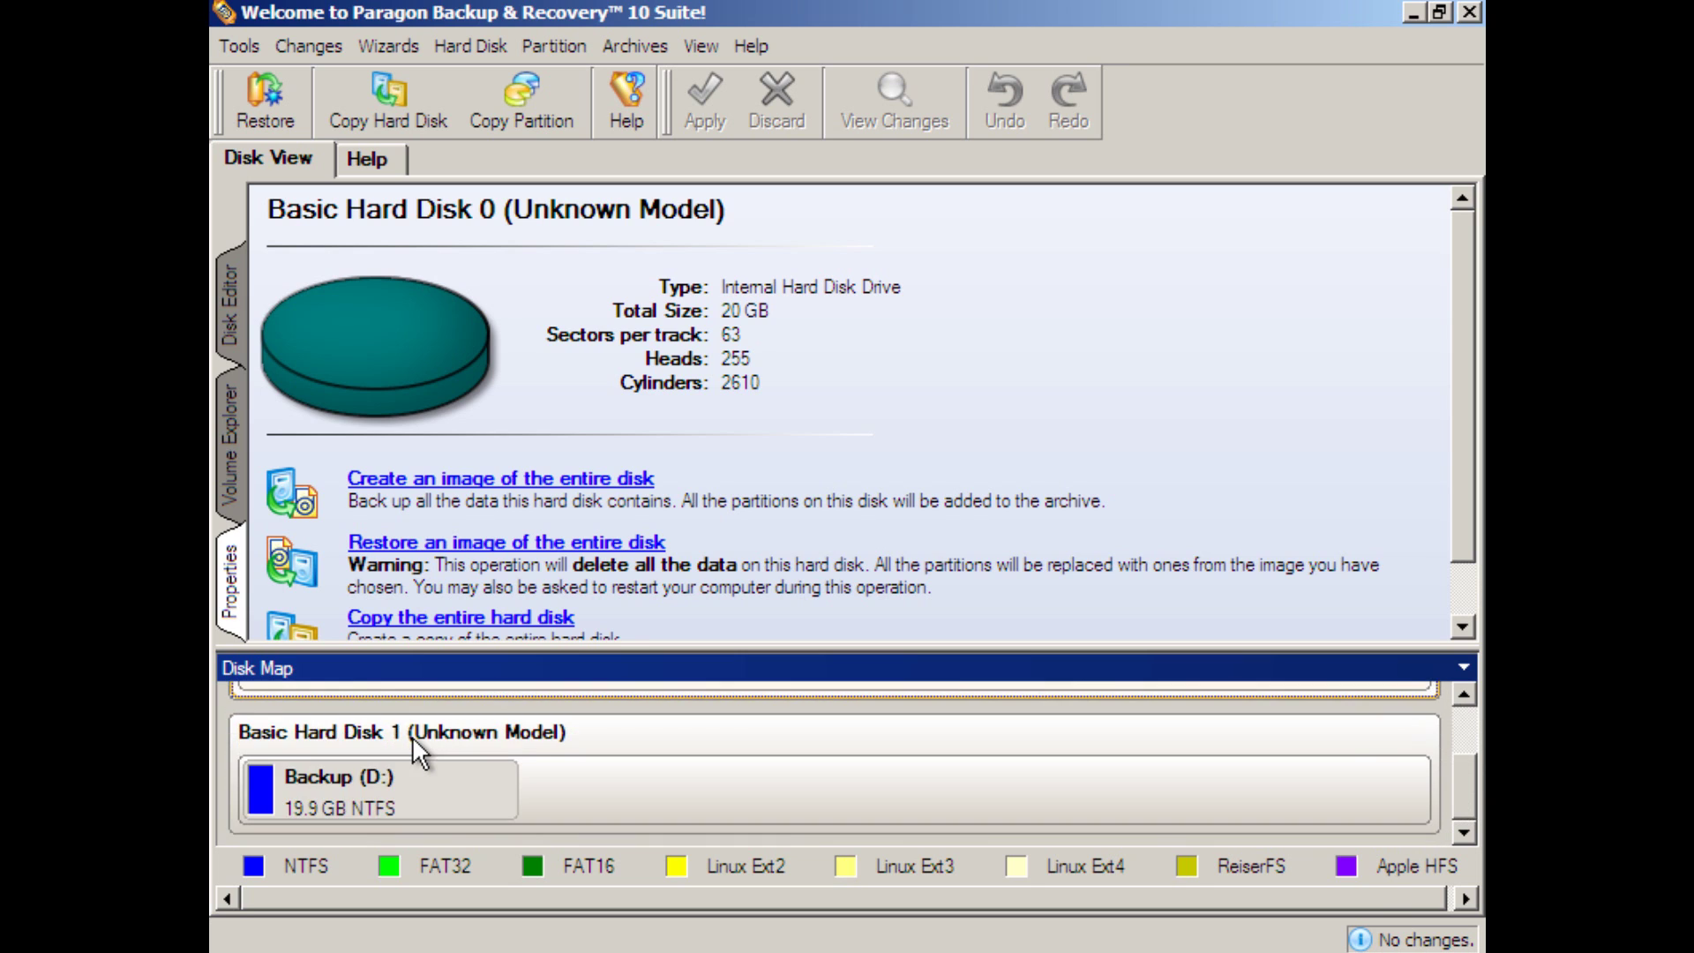
scroll(411, 736, "up", 2)
scroll(494, 741, "down", 2)
mouse_move(499, 766)
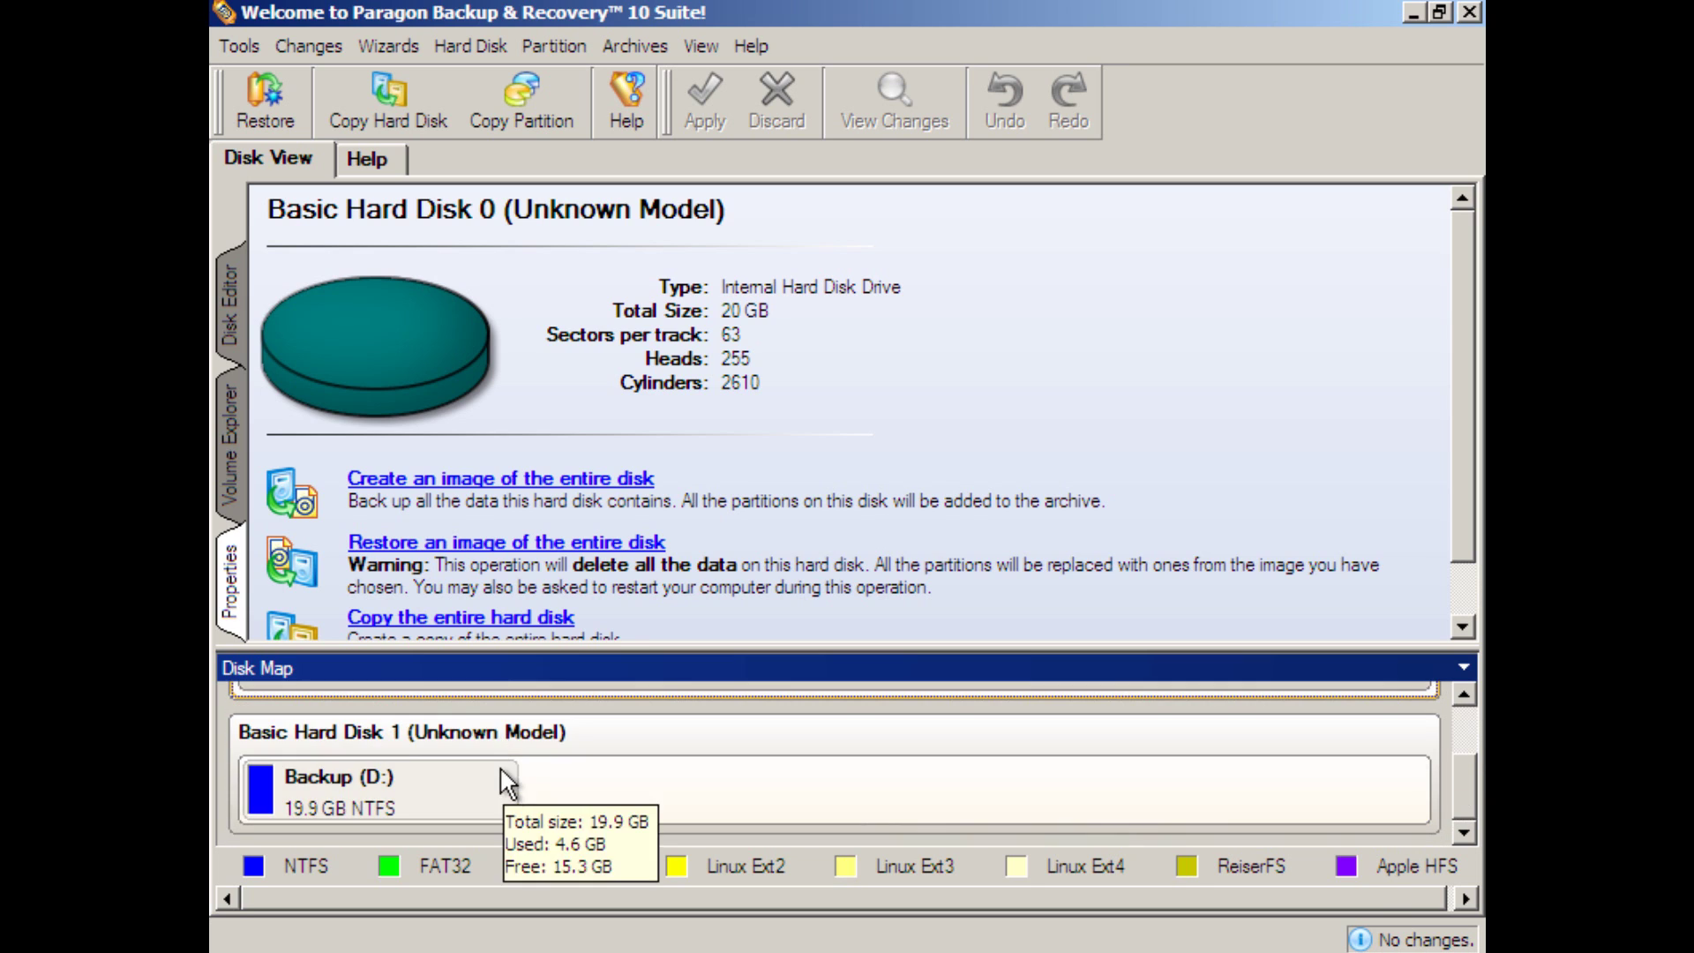
scroll(580, 765, "up", 2)
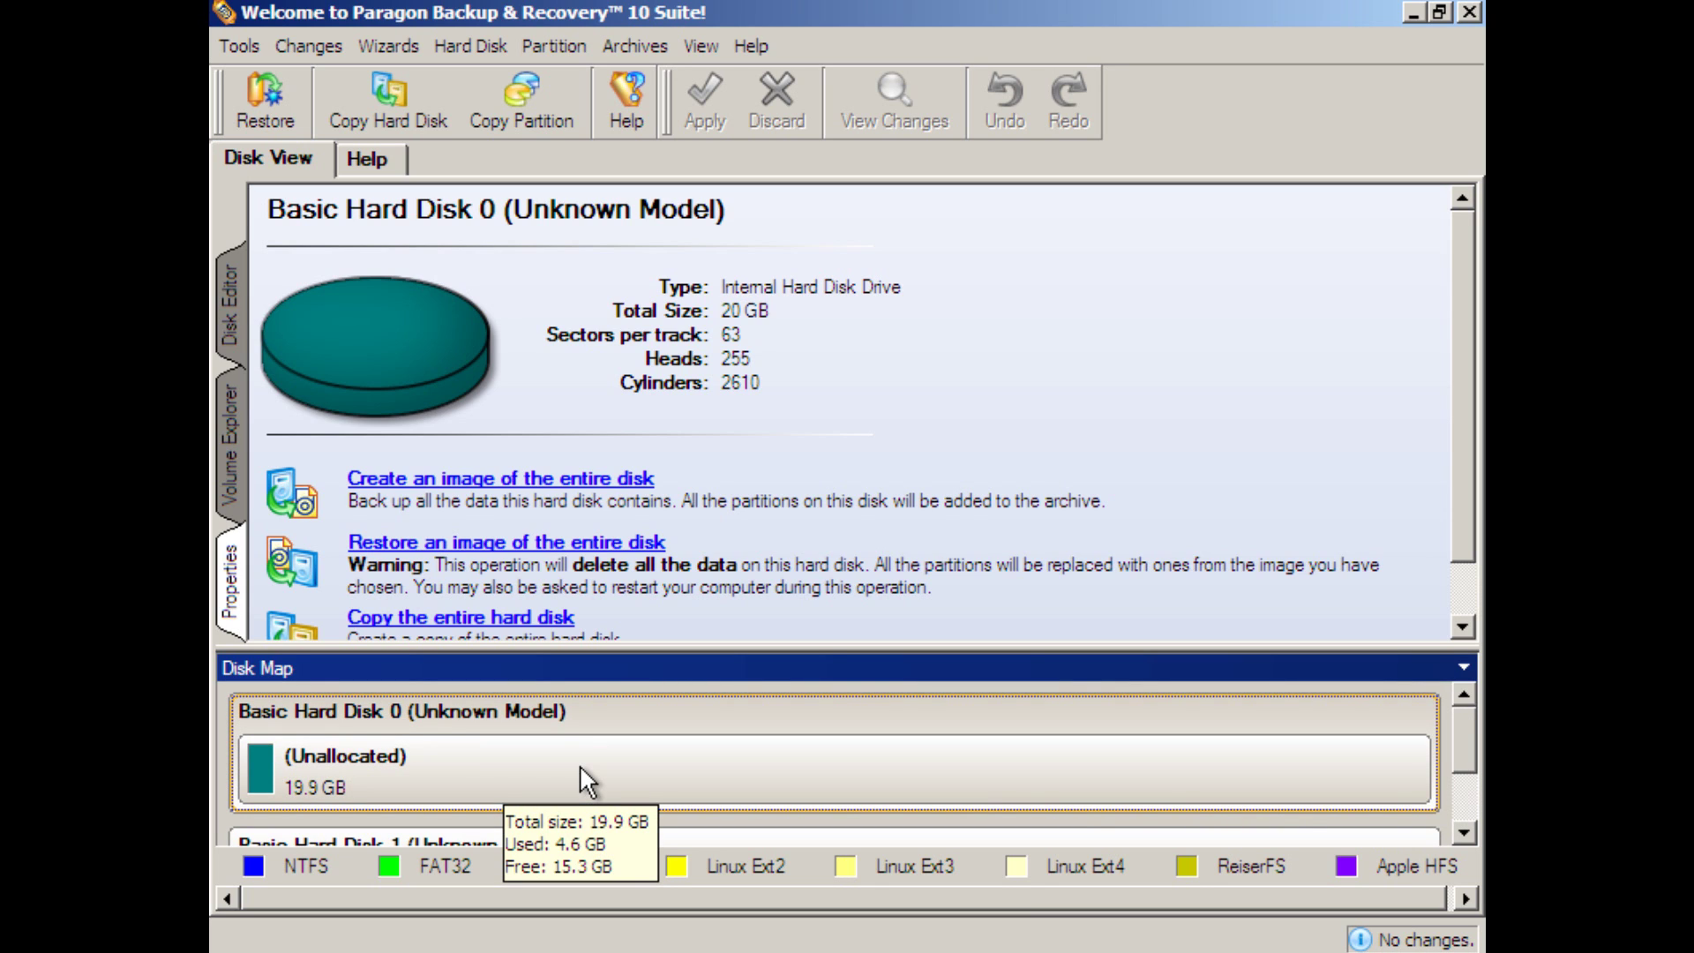
scroll(580, 765, "down", 2)
scroll(580, 765, "up", 2)
scroll(580, 765, "down", 2)
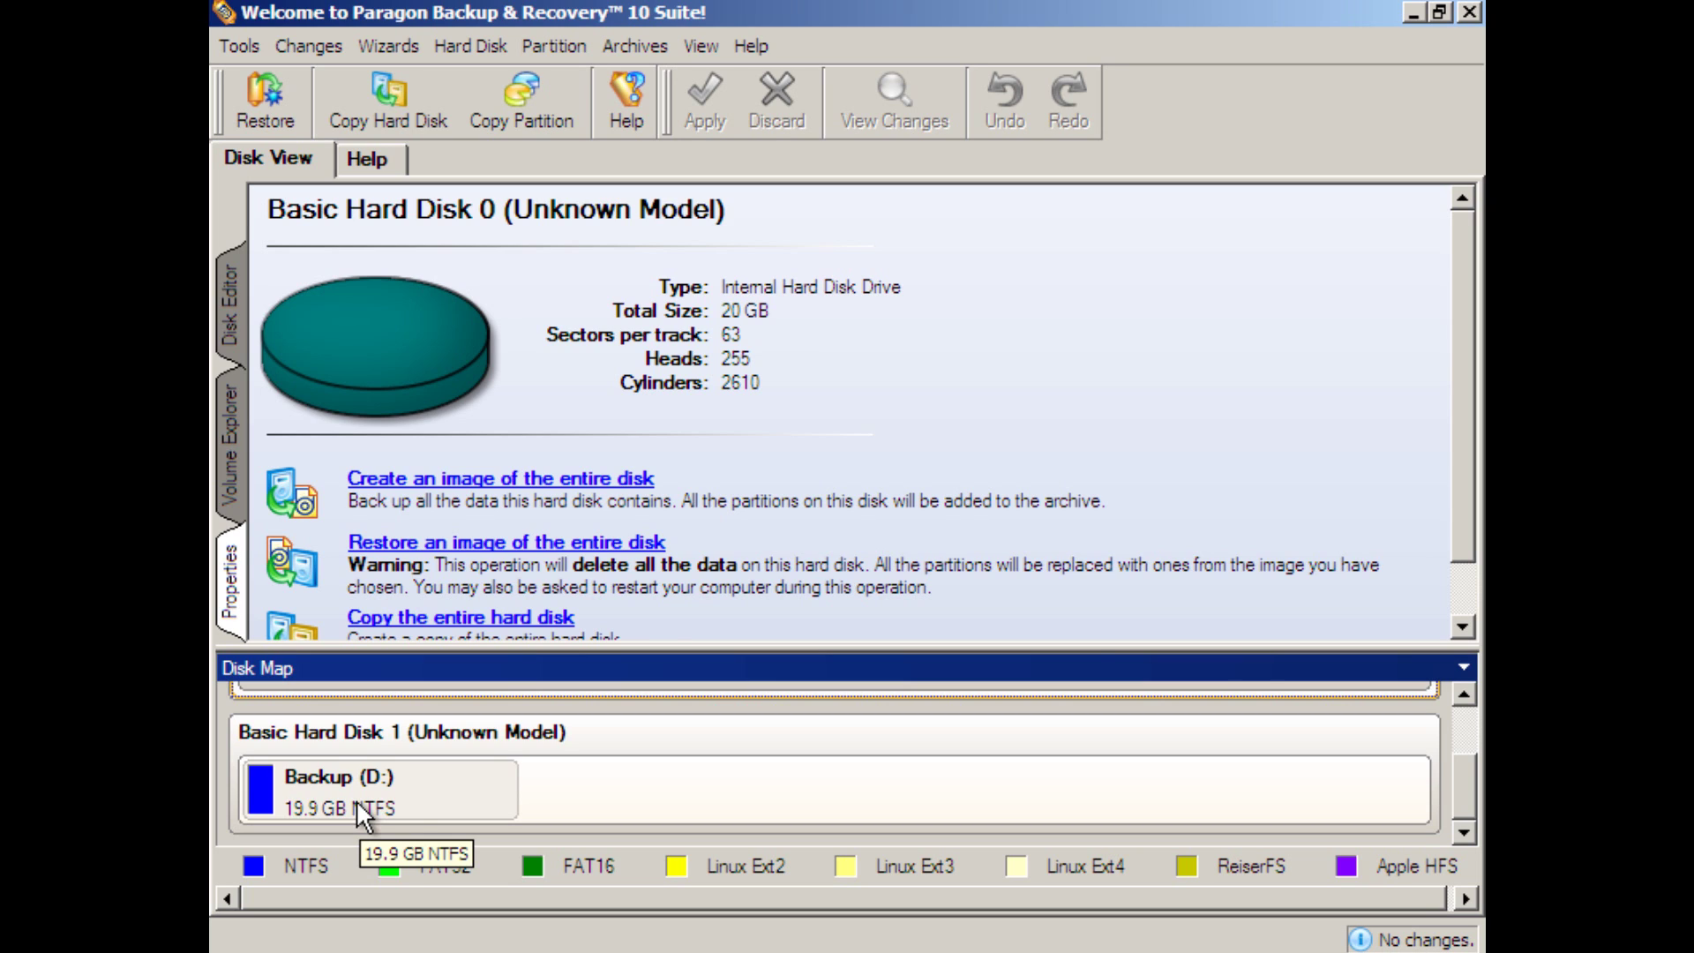
scroll(357, 800, "up", 2)
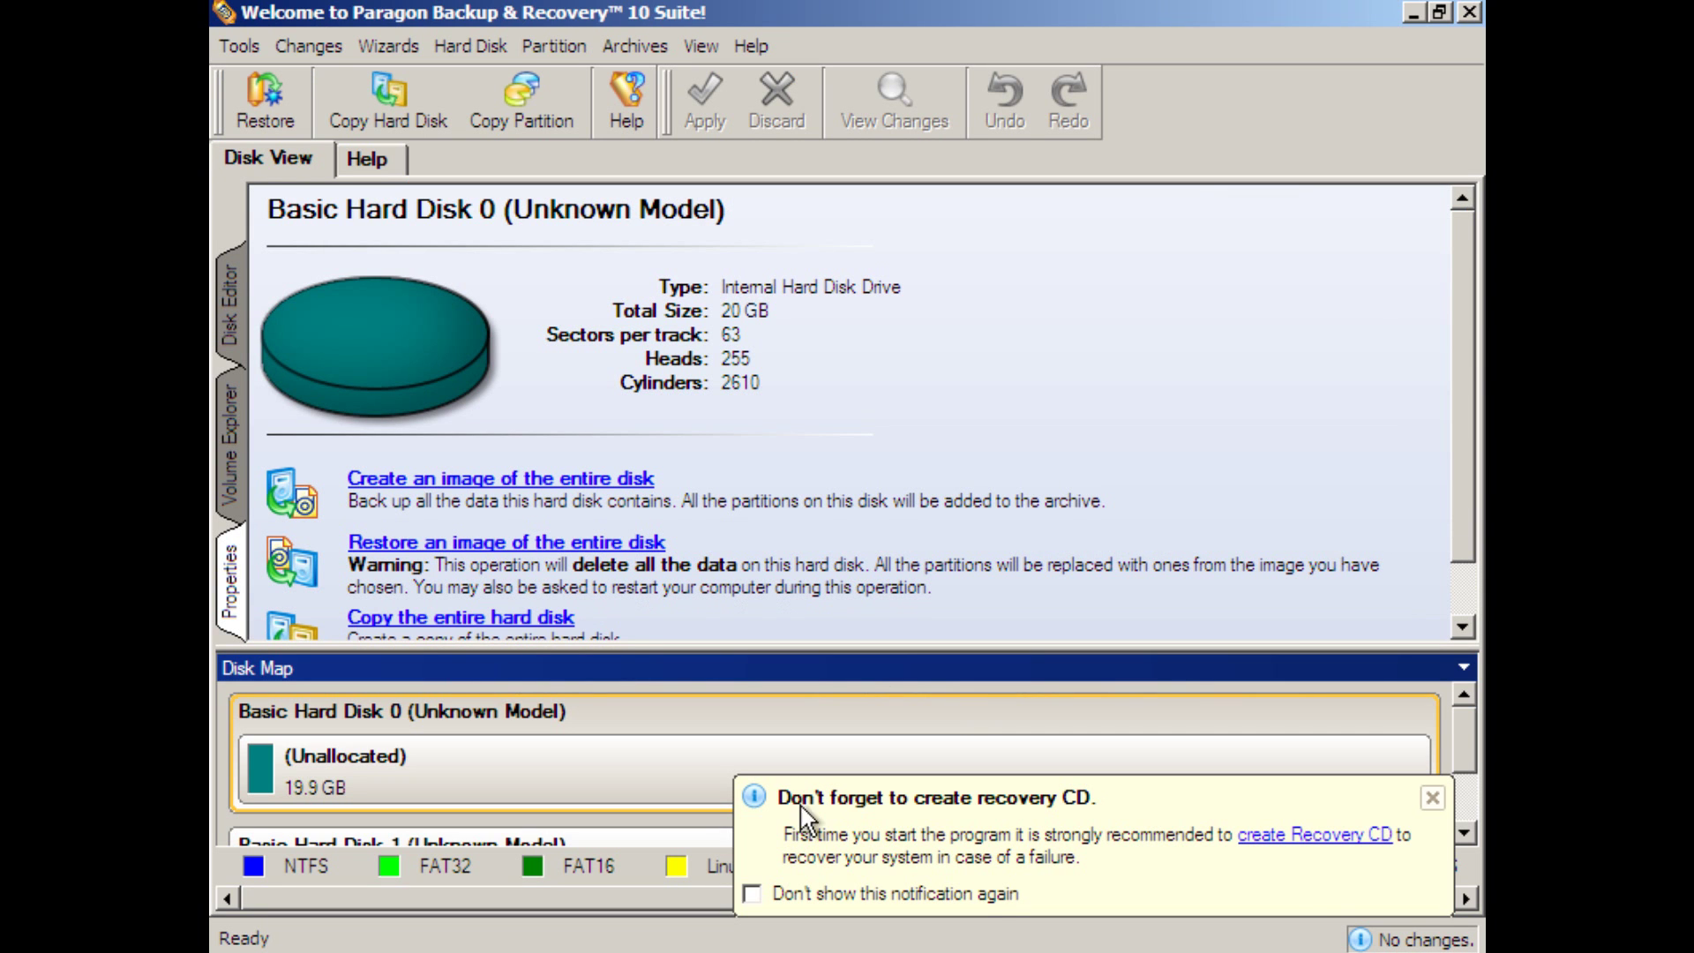
Step: Close the Recovery CD and network notices, then select Disk 0's 19.9 GB unallocated block
left_click(1436, 799)
scroll(1021, 771, "down", 2)
left_click(1453, 850)
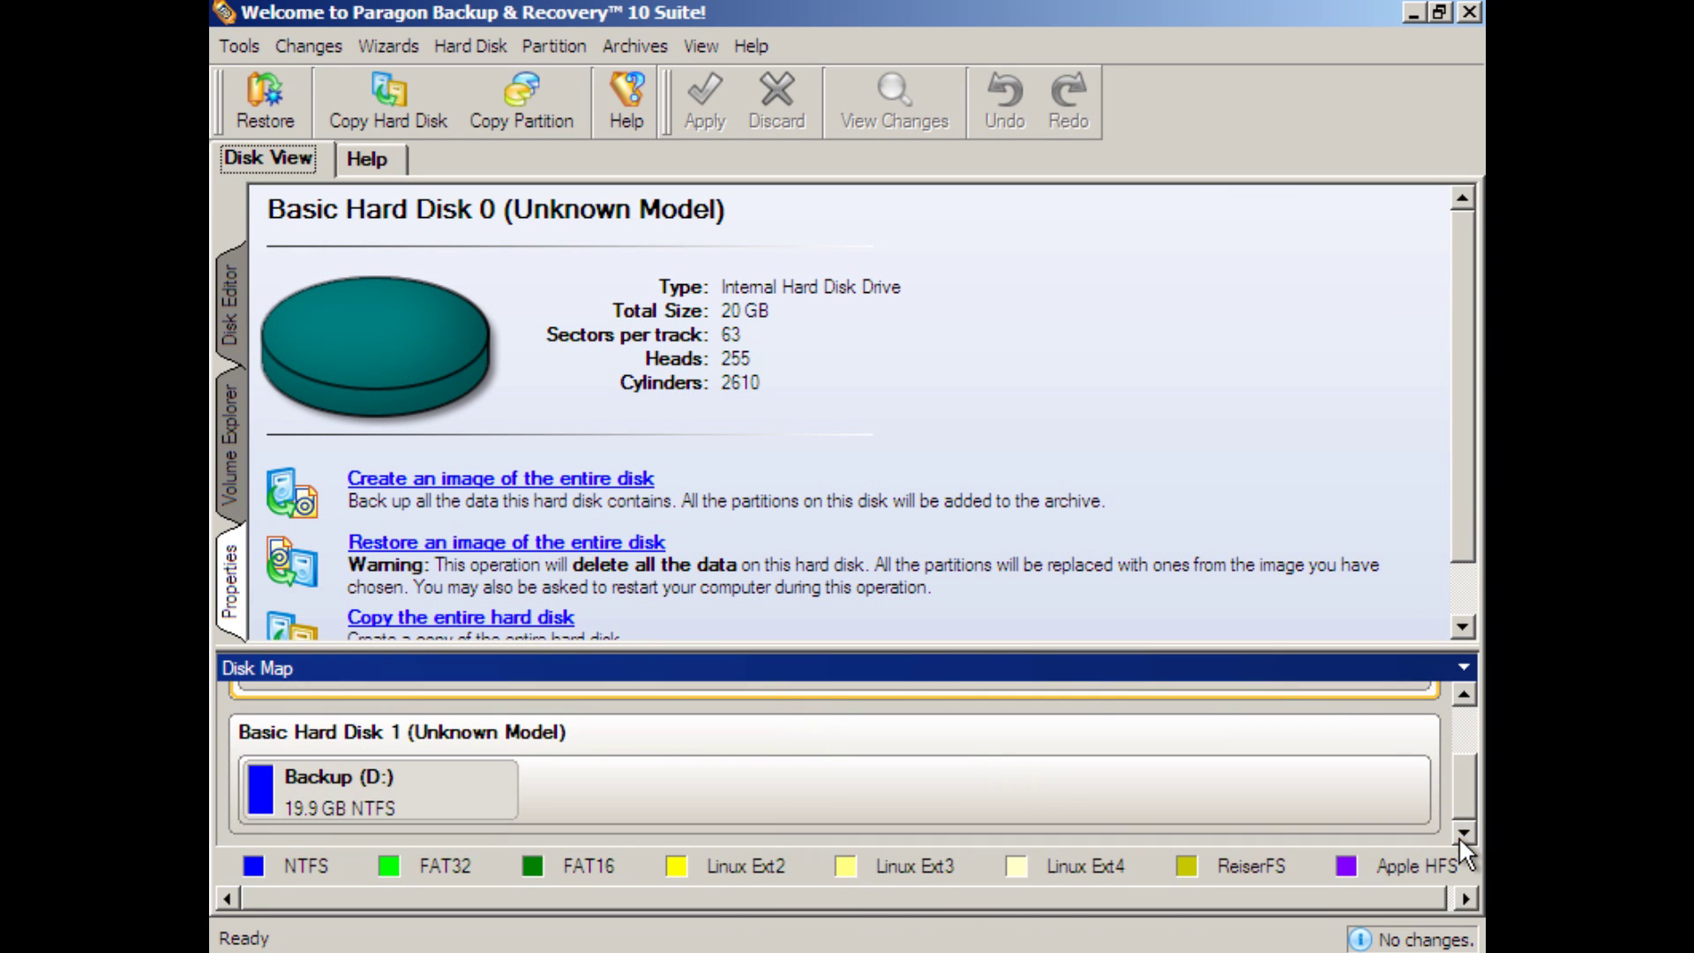
scroll(918, 760, "up", 2)
left_click(764, 773)
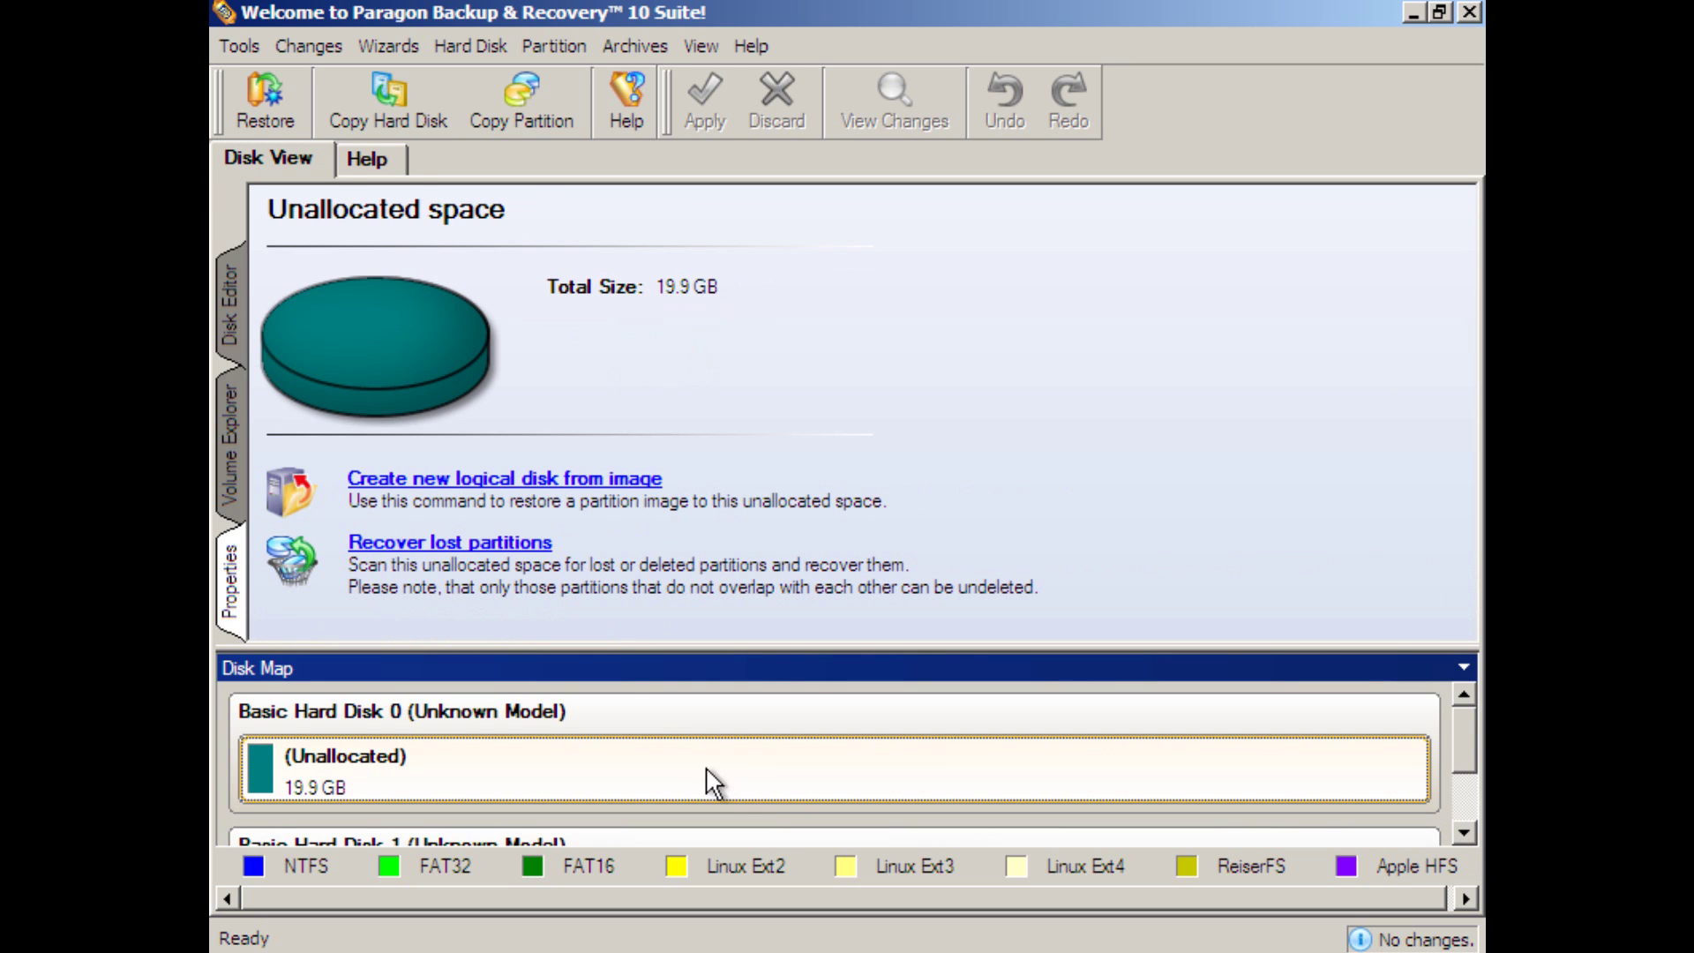
Step: Create a primary 19.9 GB NTFS partition, New Volume (C:), in Disk 0's unallocated space
right_click(674, 778)
left_click(695, 777)
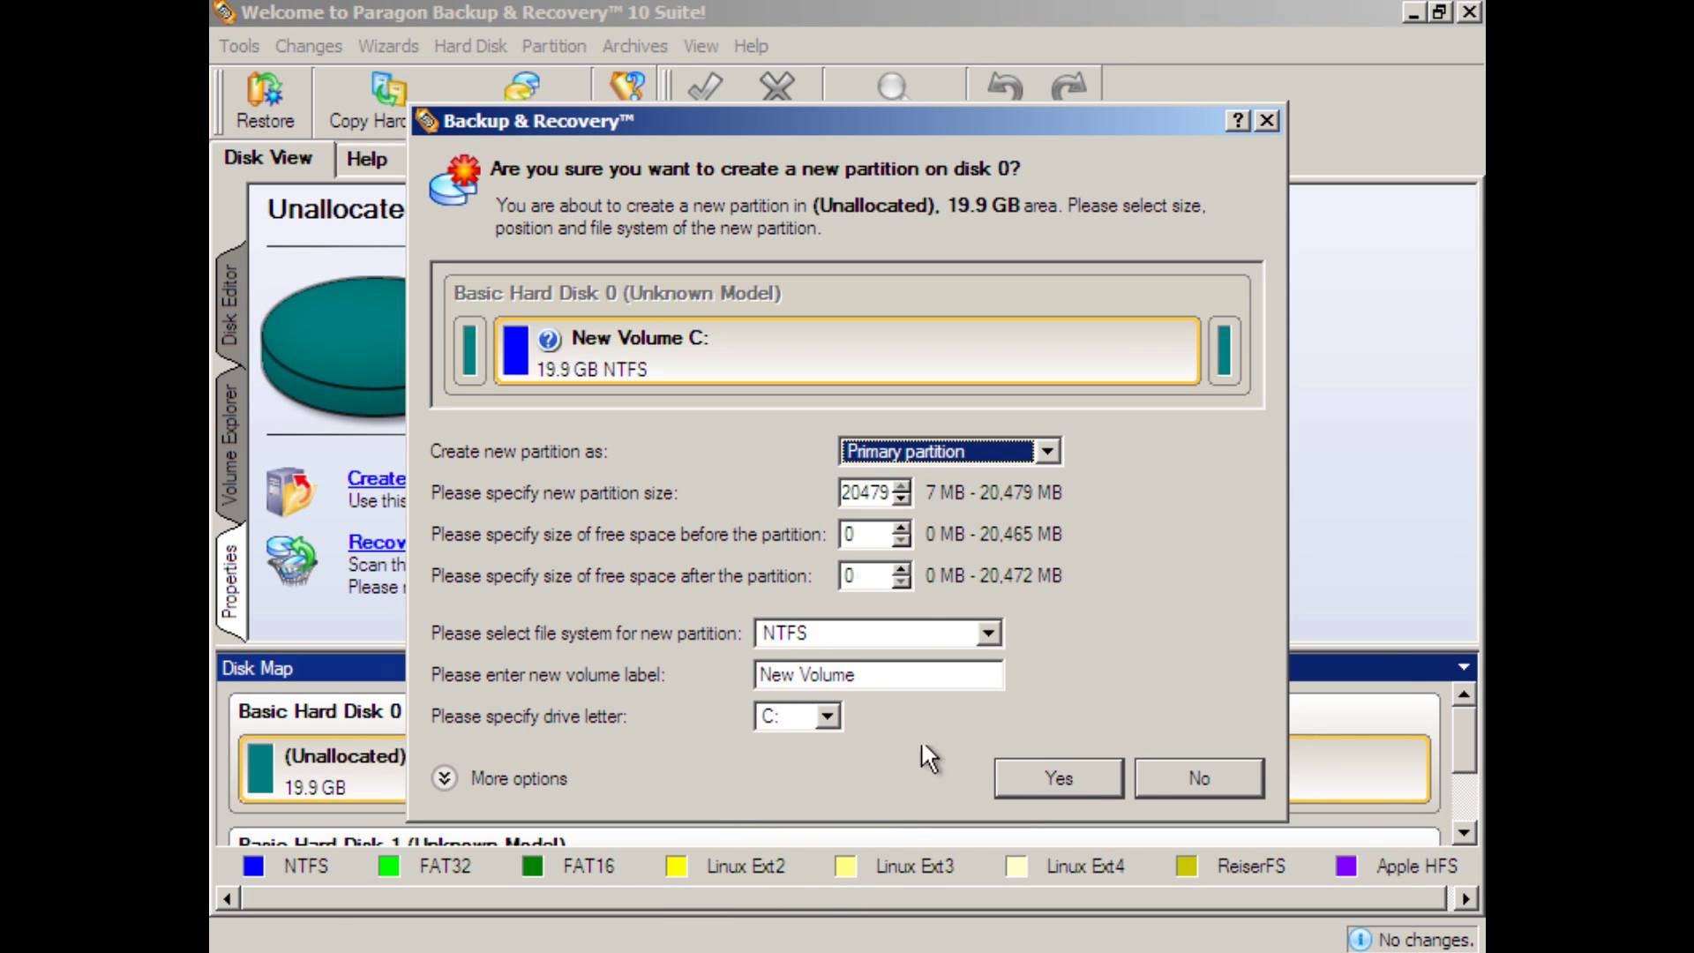
left_click(1066, 775)
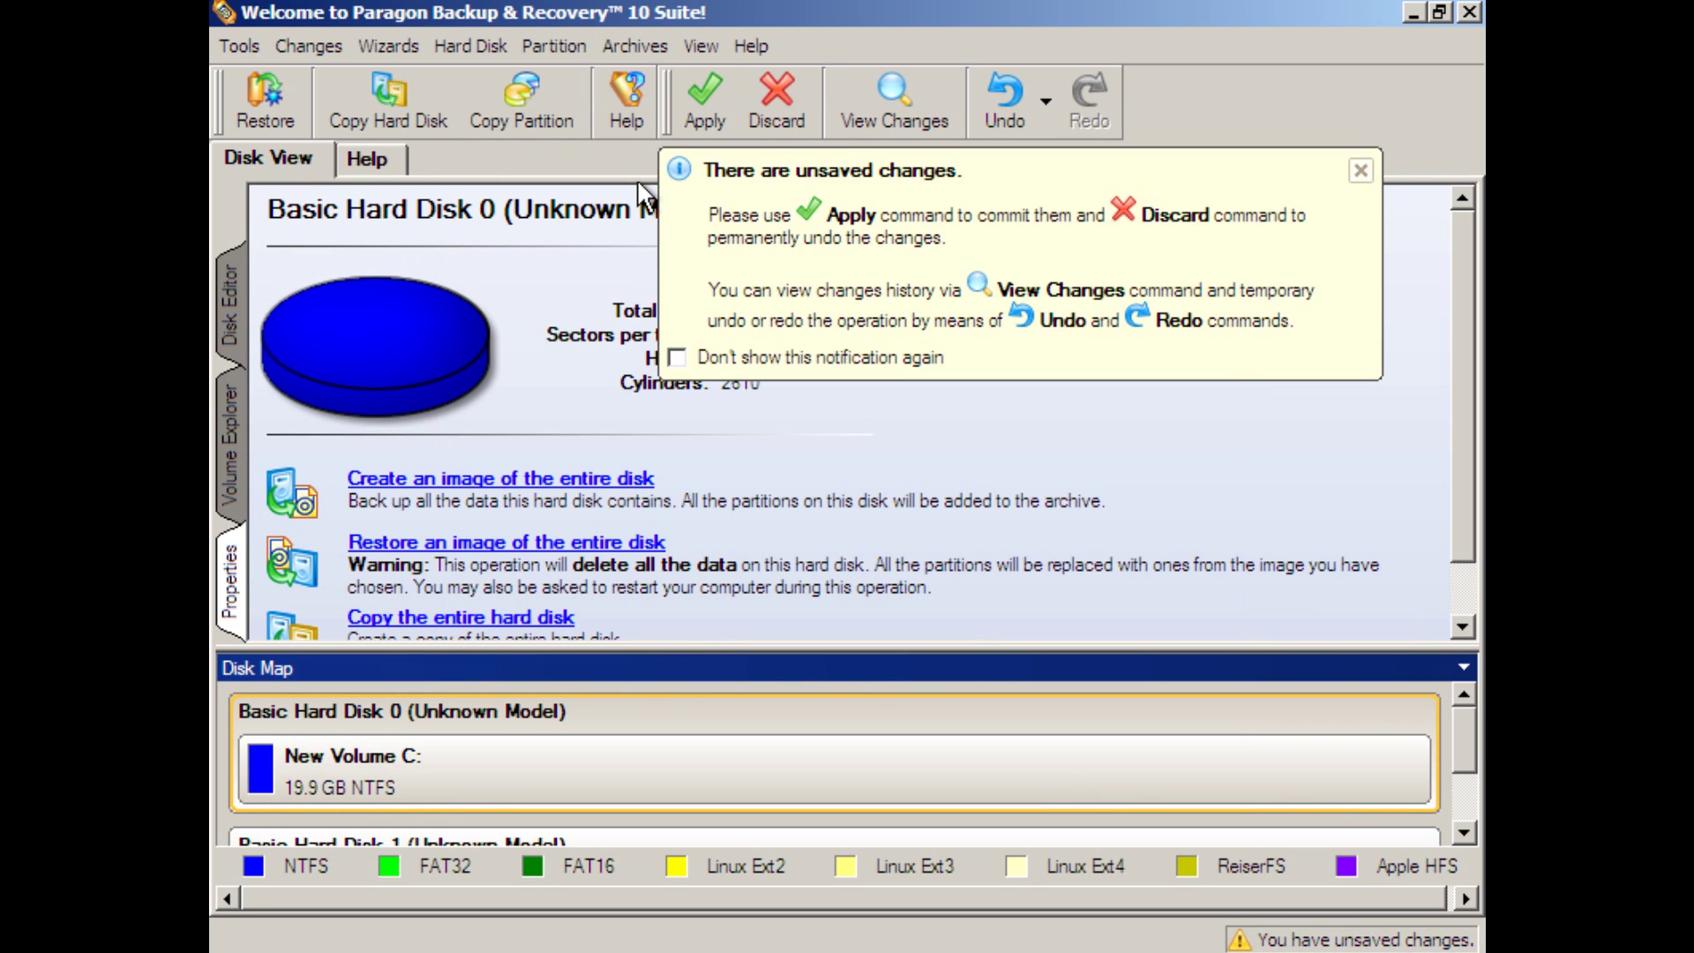
Step: Apply the pending partition change and close the finished progress window
left_click(710, 112)
left_click(922, 532)
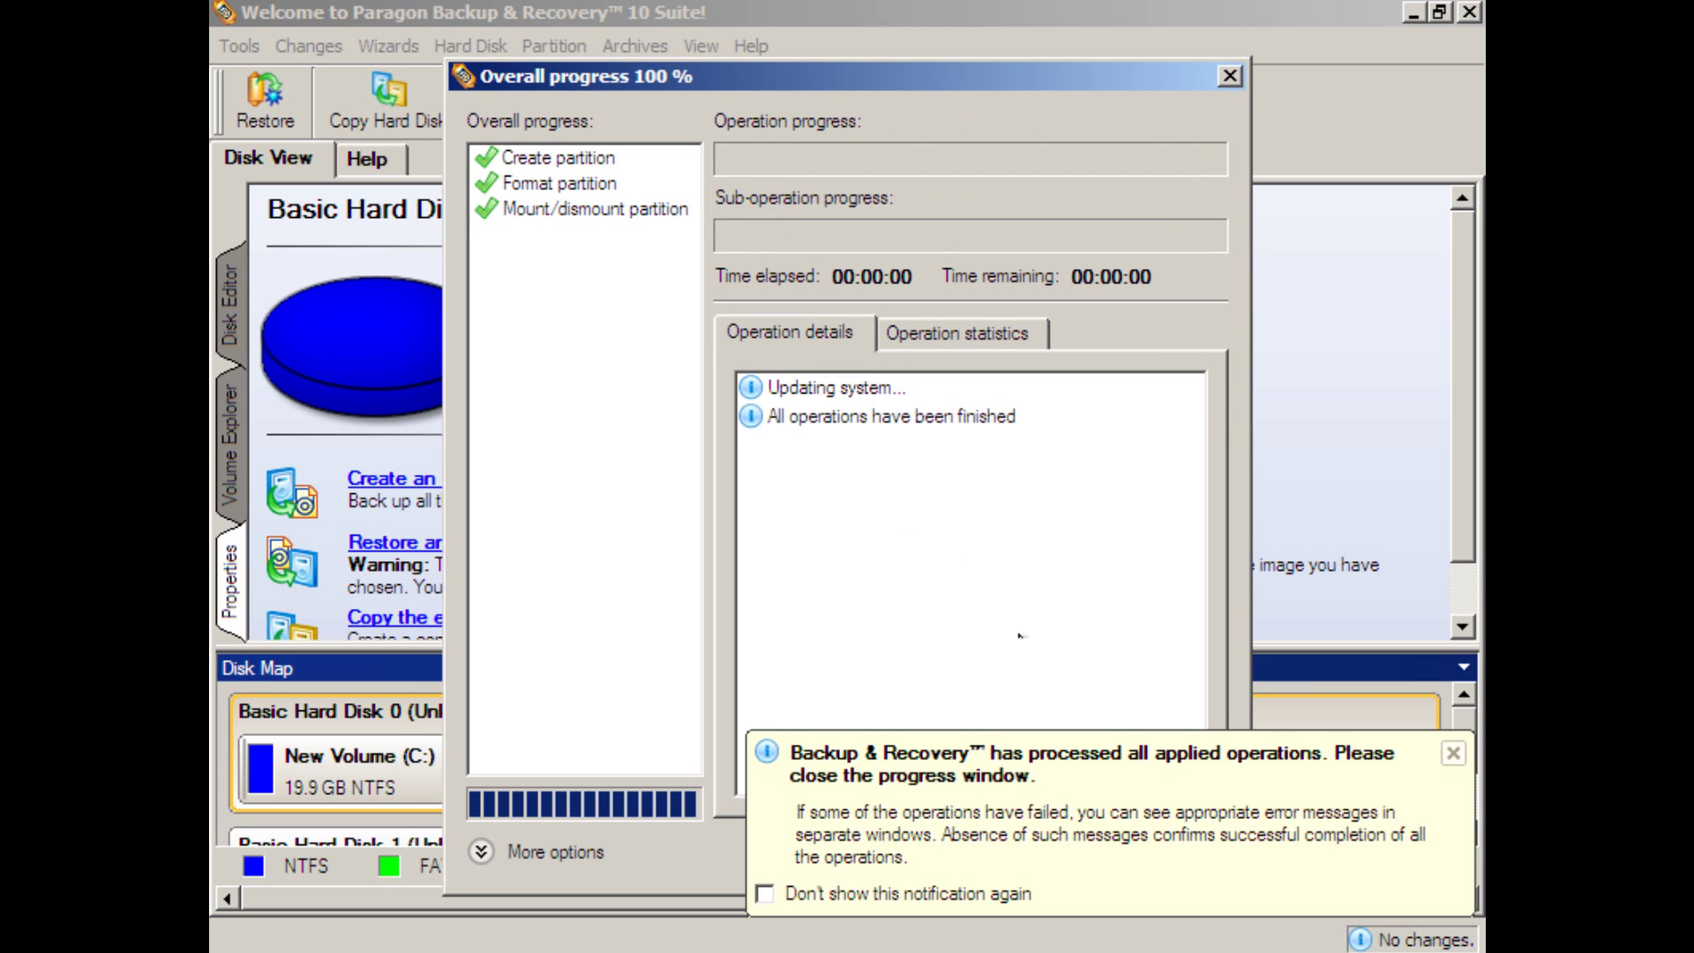
left_click(1455, 751)
left_click(1186, 849)
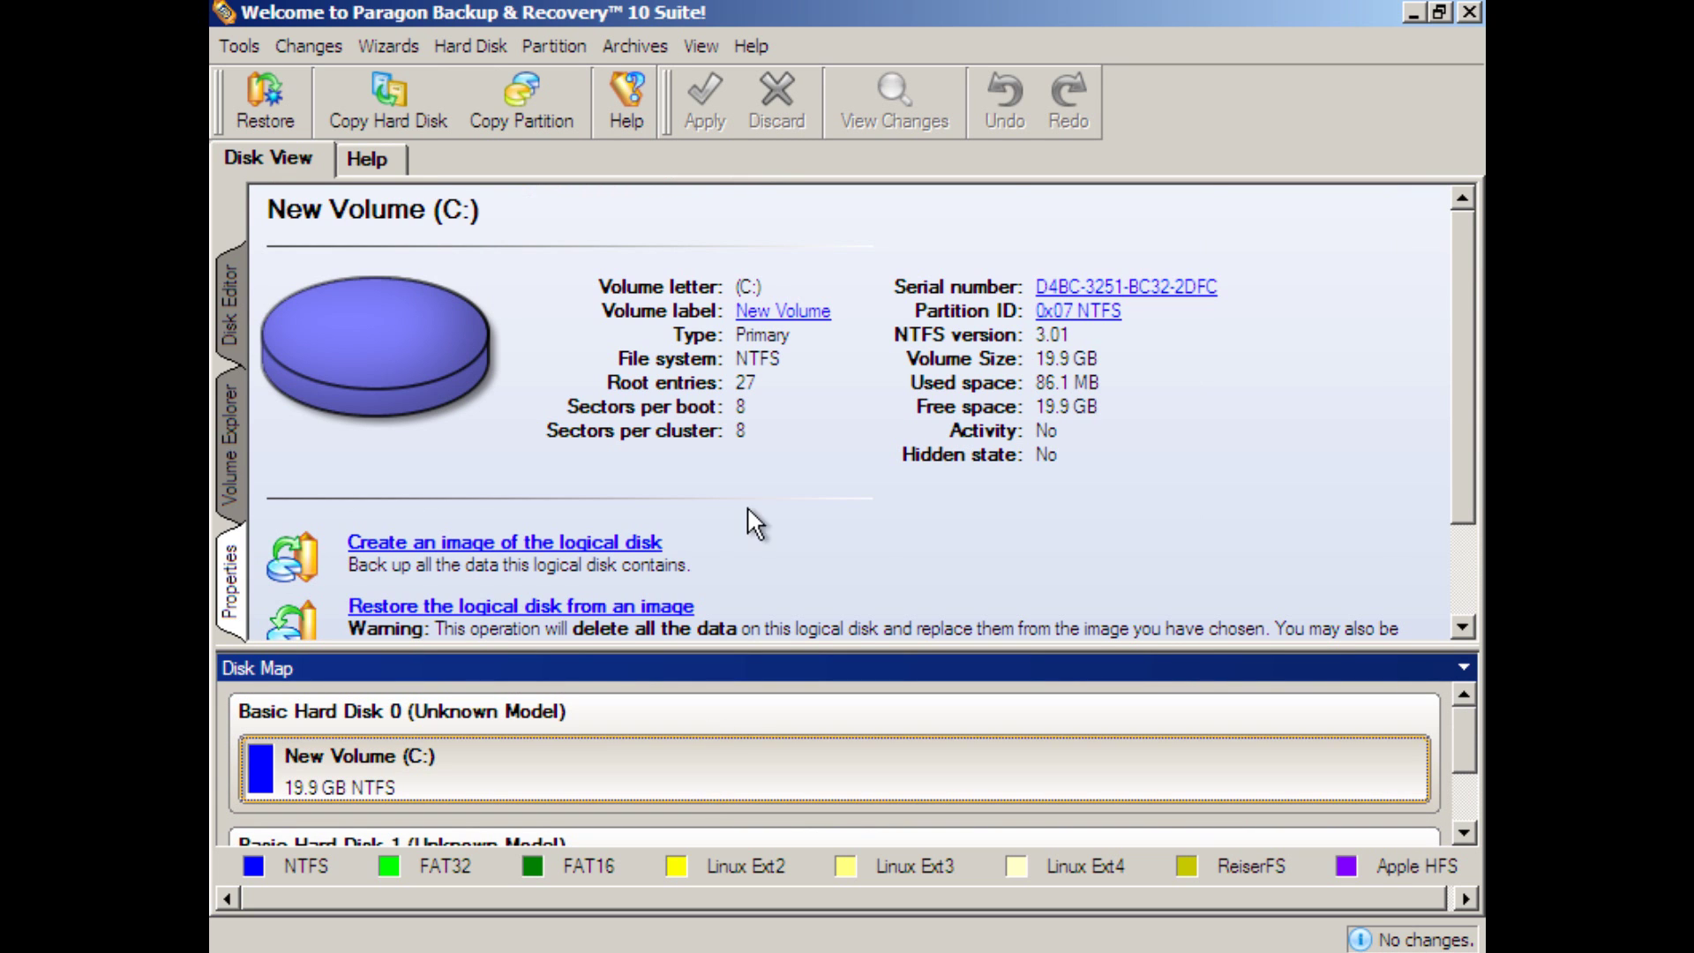
scroll(750, 512, "down", 3)
scroll(750, 511, "up", 3)
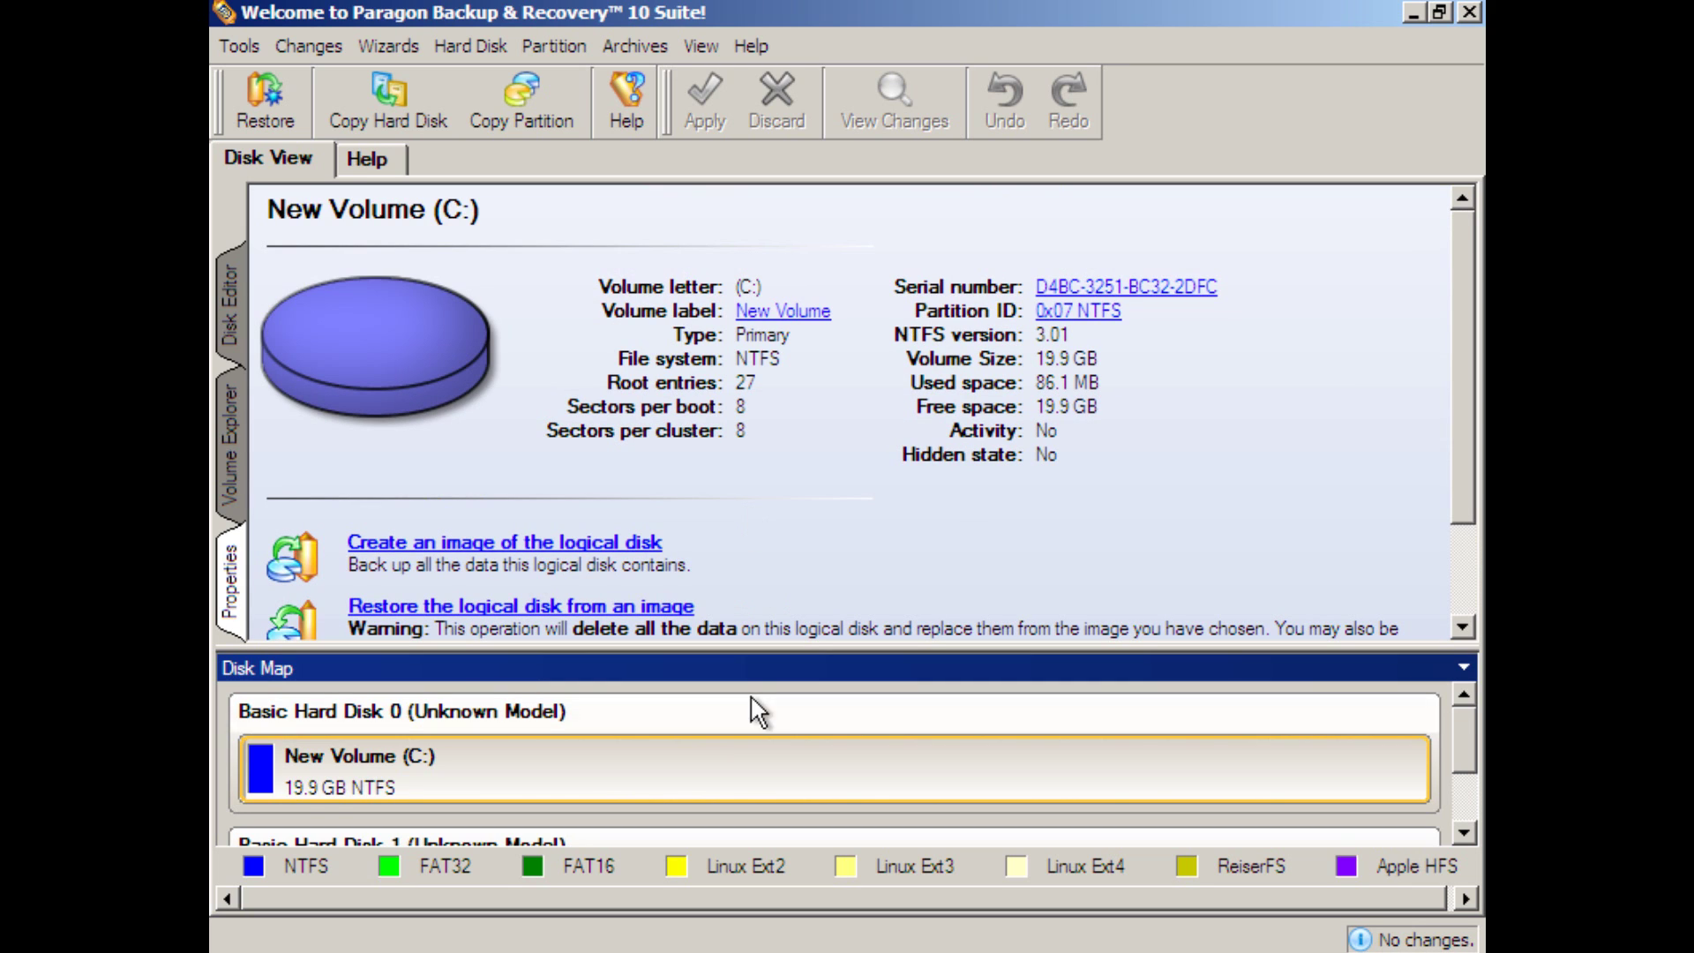
scroll(757, 759, "down", 3)
scroll(757, 773, "up", 3)
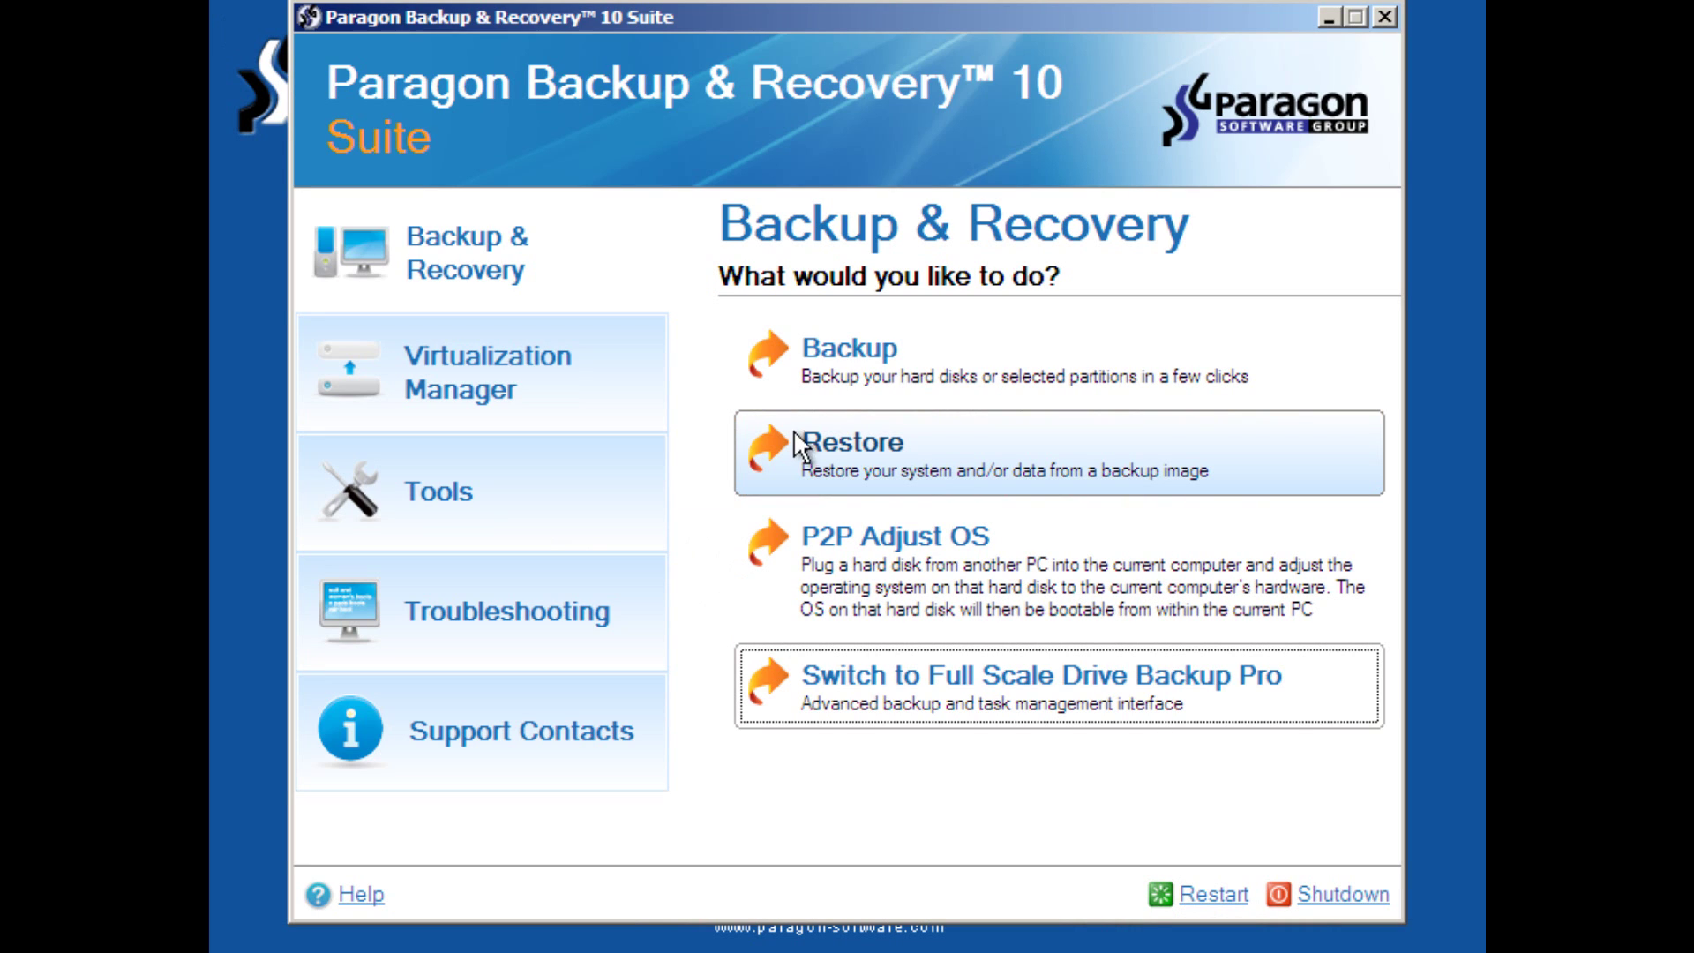
Step: In the Restore Wizard, pick My Windows 7 Backup.PBF from Backup (D:) > My Windows 7 Backup
left_click(865, 448)
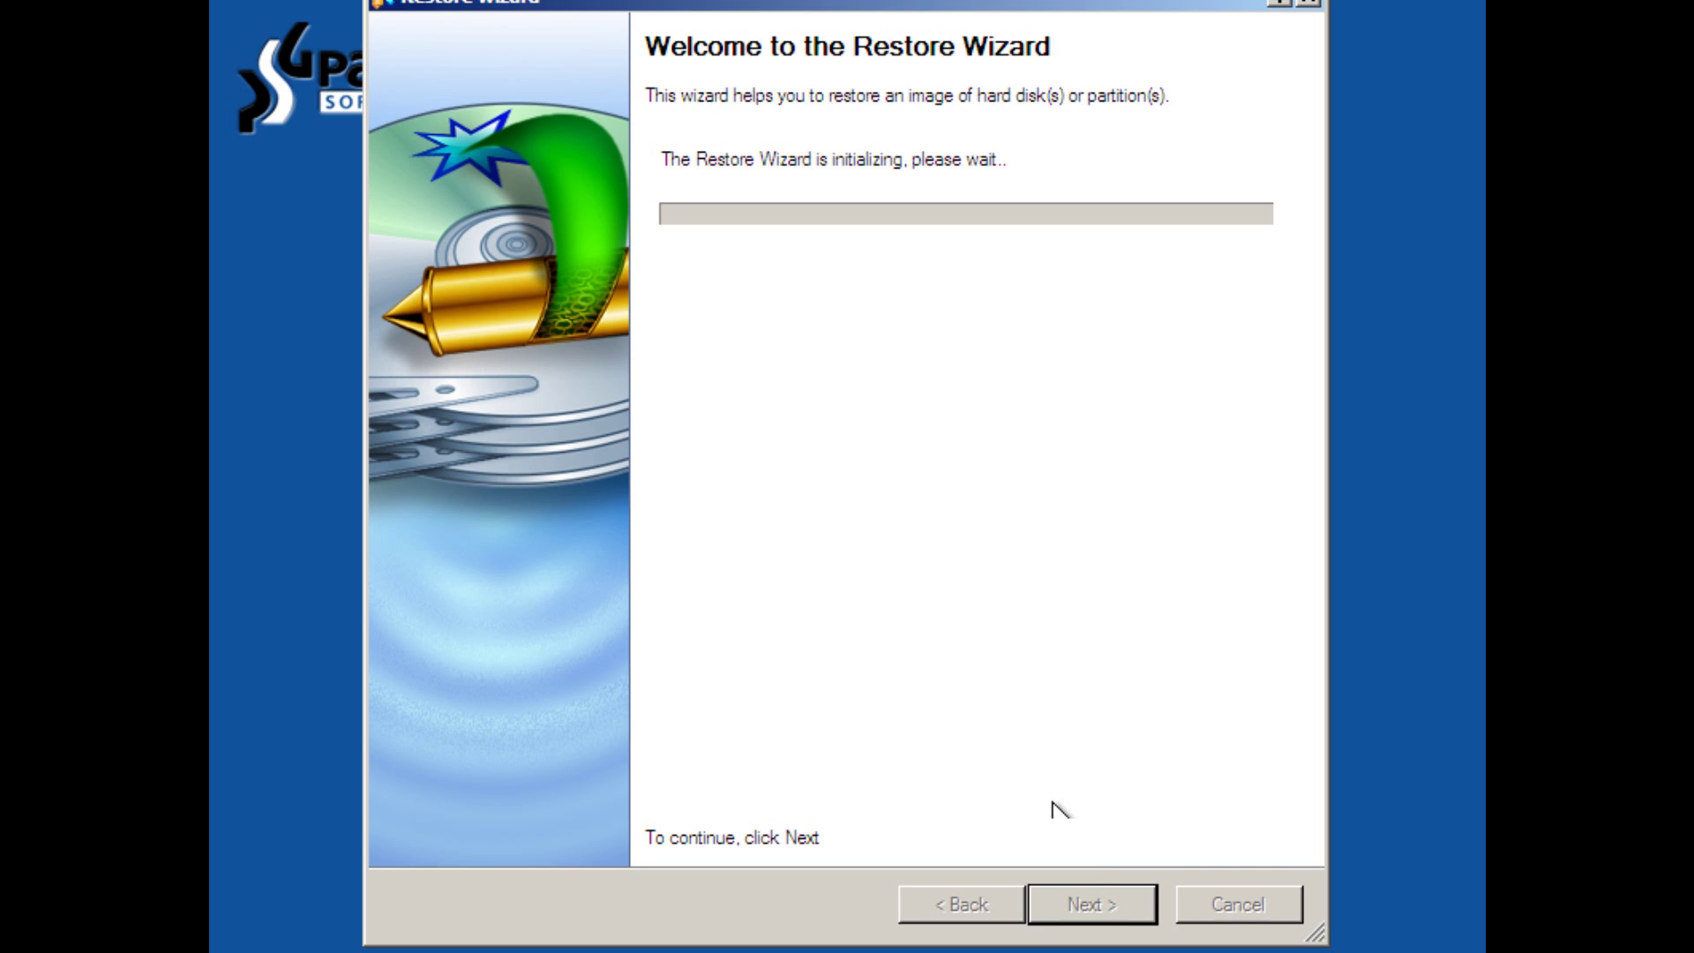
left_click(1084, 910)
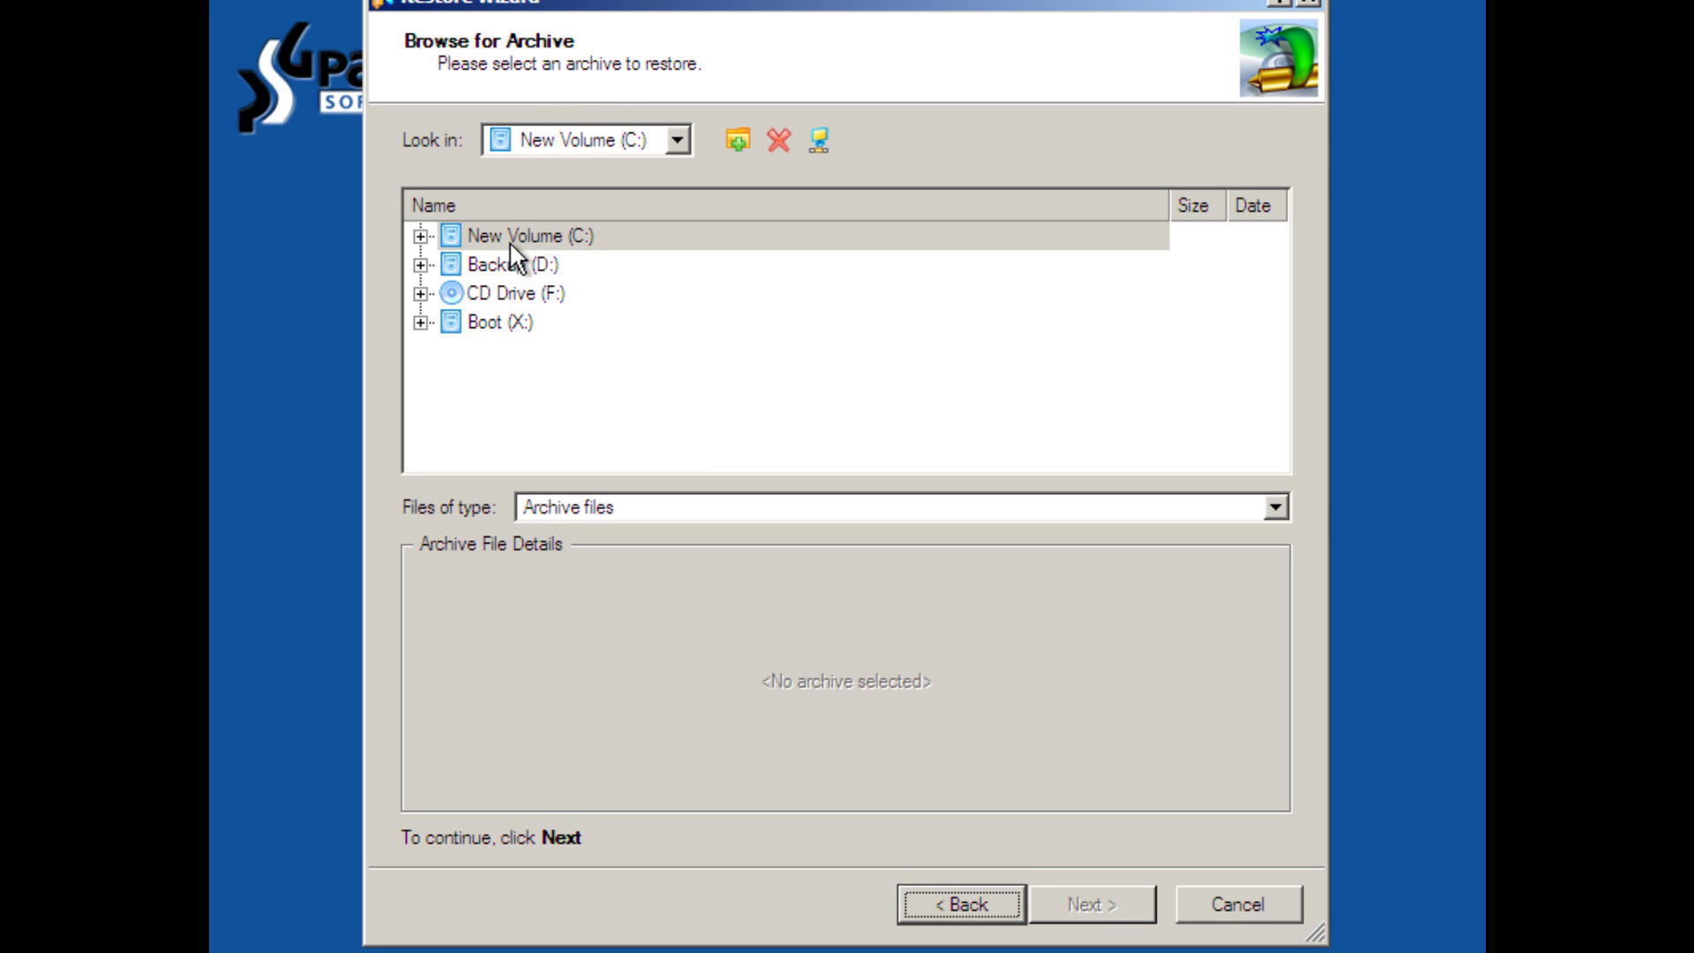
left_click(512, 267)
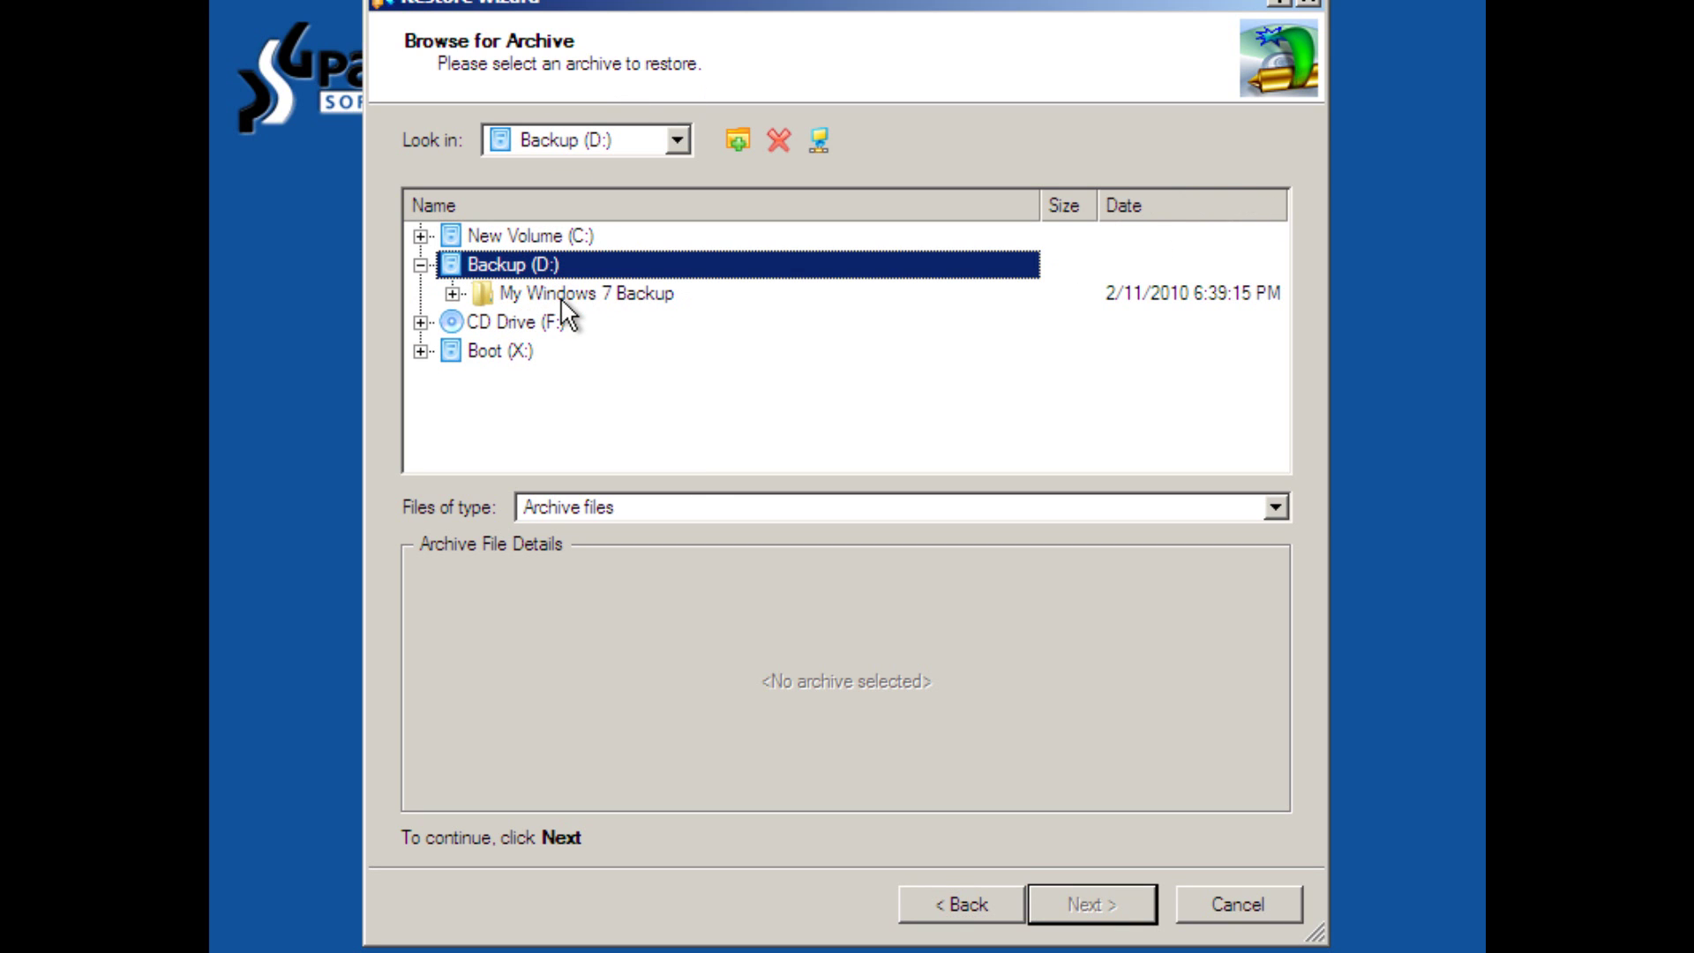
left_click(619, 296)
left_click(620, 323)
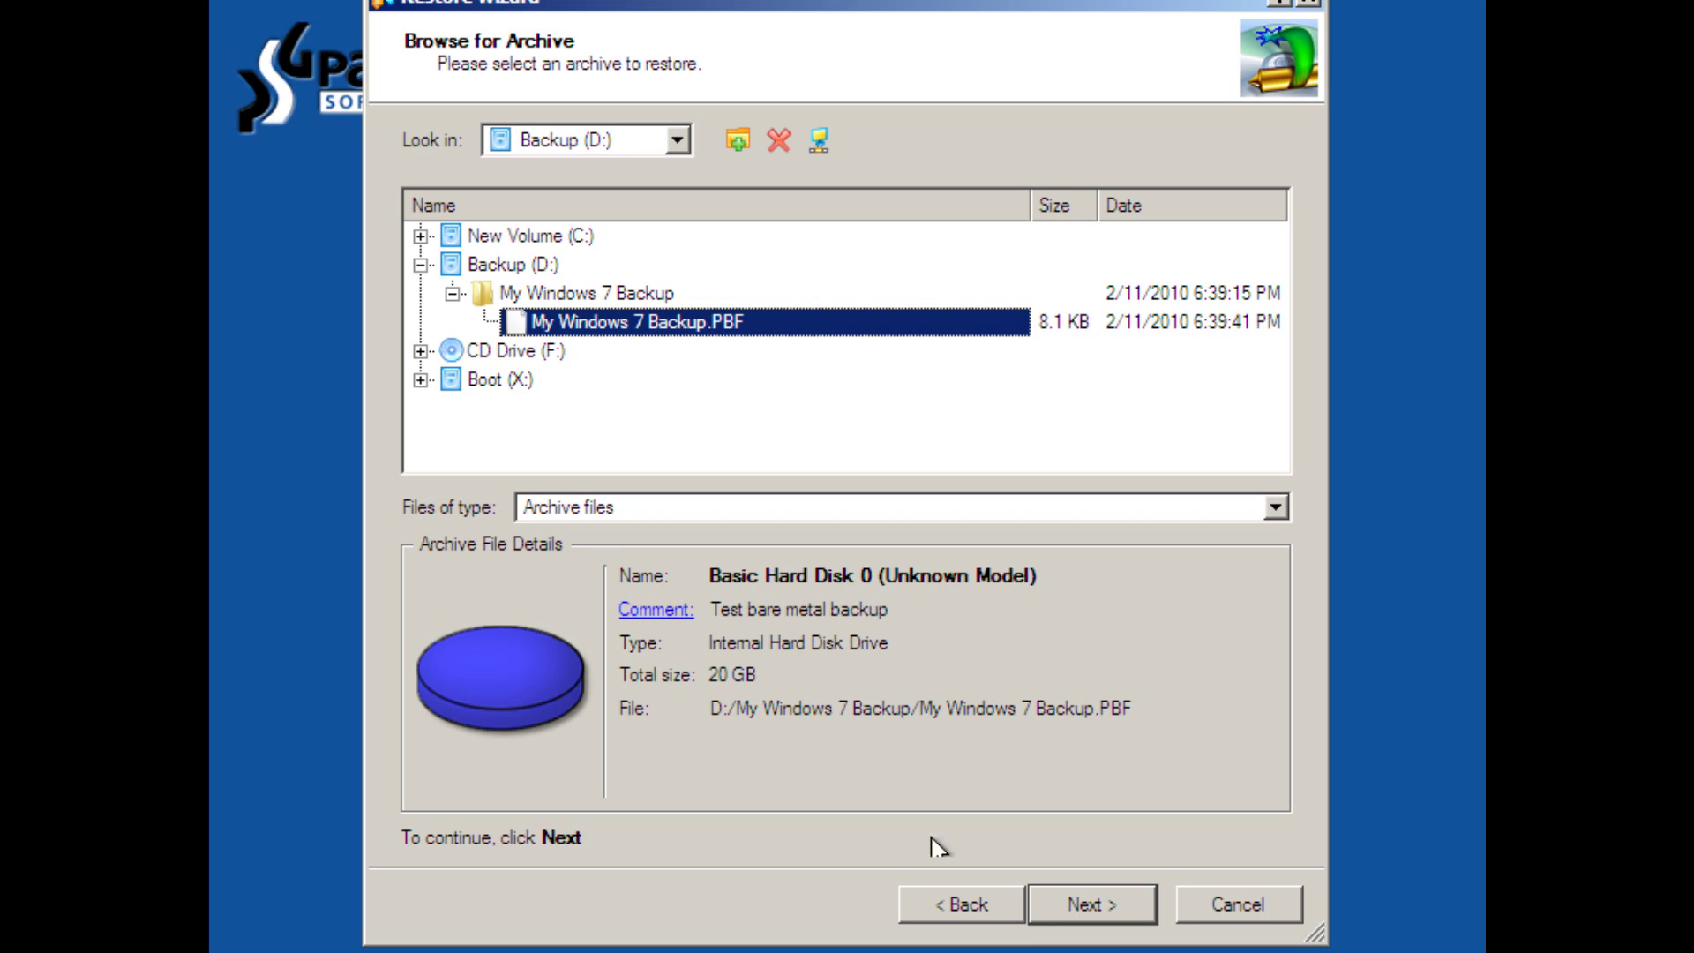
left_click(1098, 902)
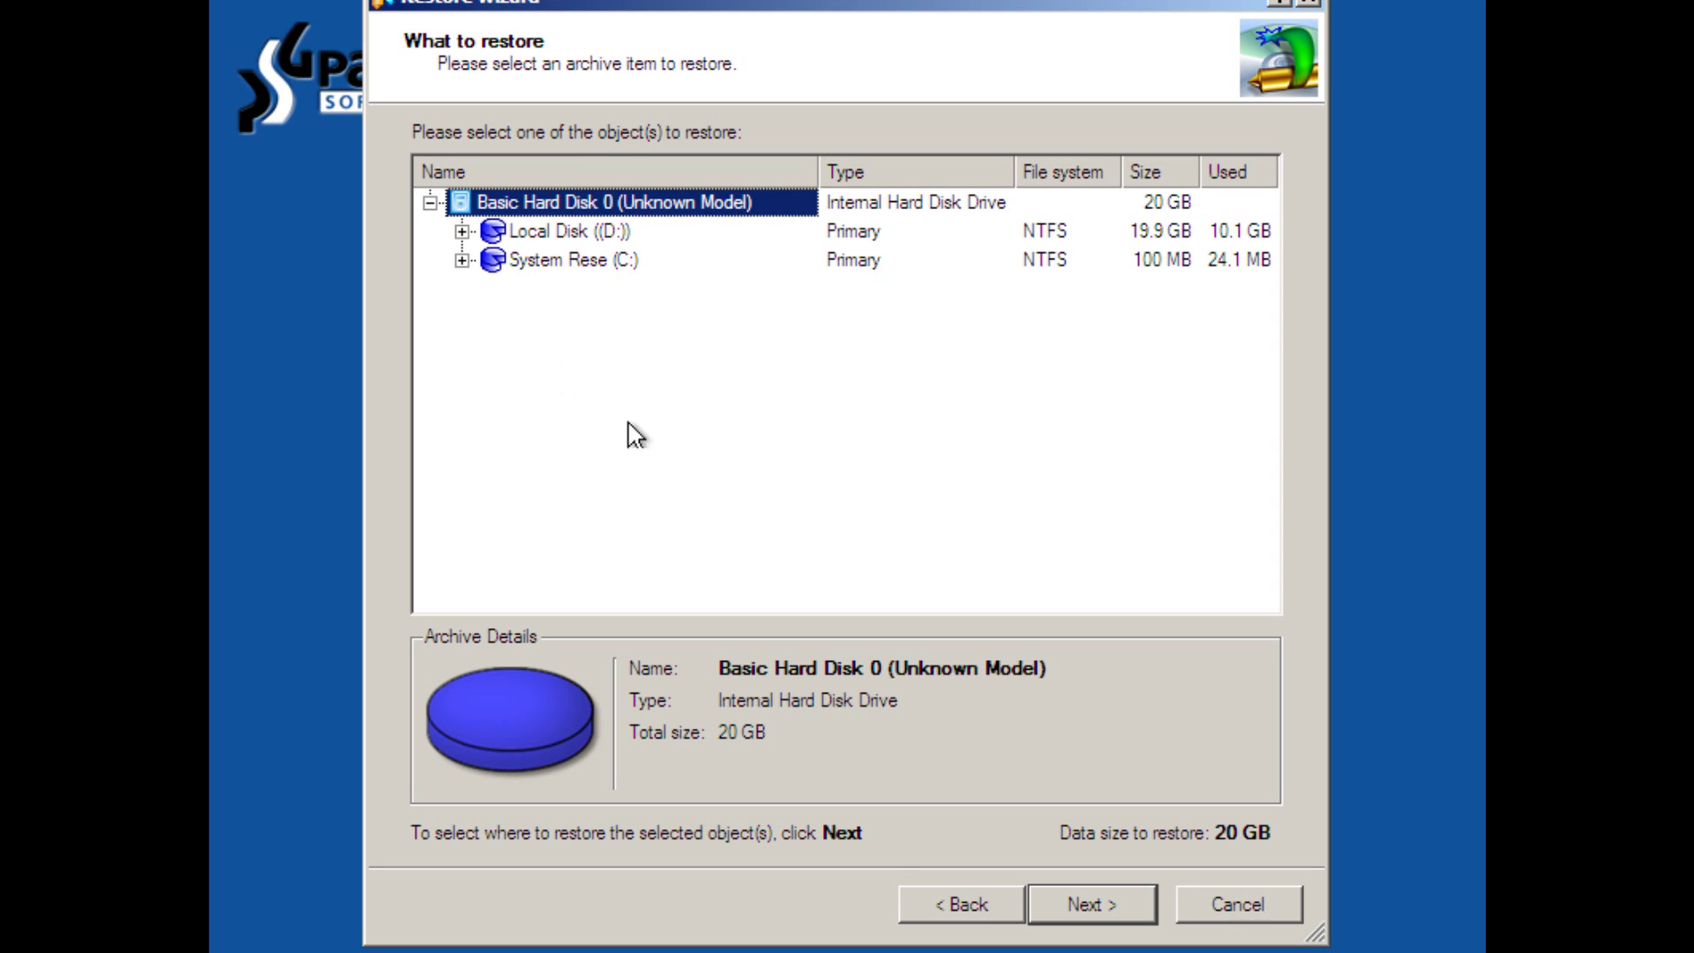
Step: Restore the whole disk image onto Basic Hard Disk 0 and preview the 19.9 GB NTFS result
left_click(1122, 897)
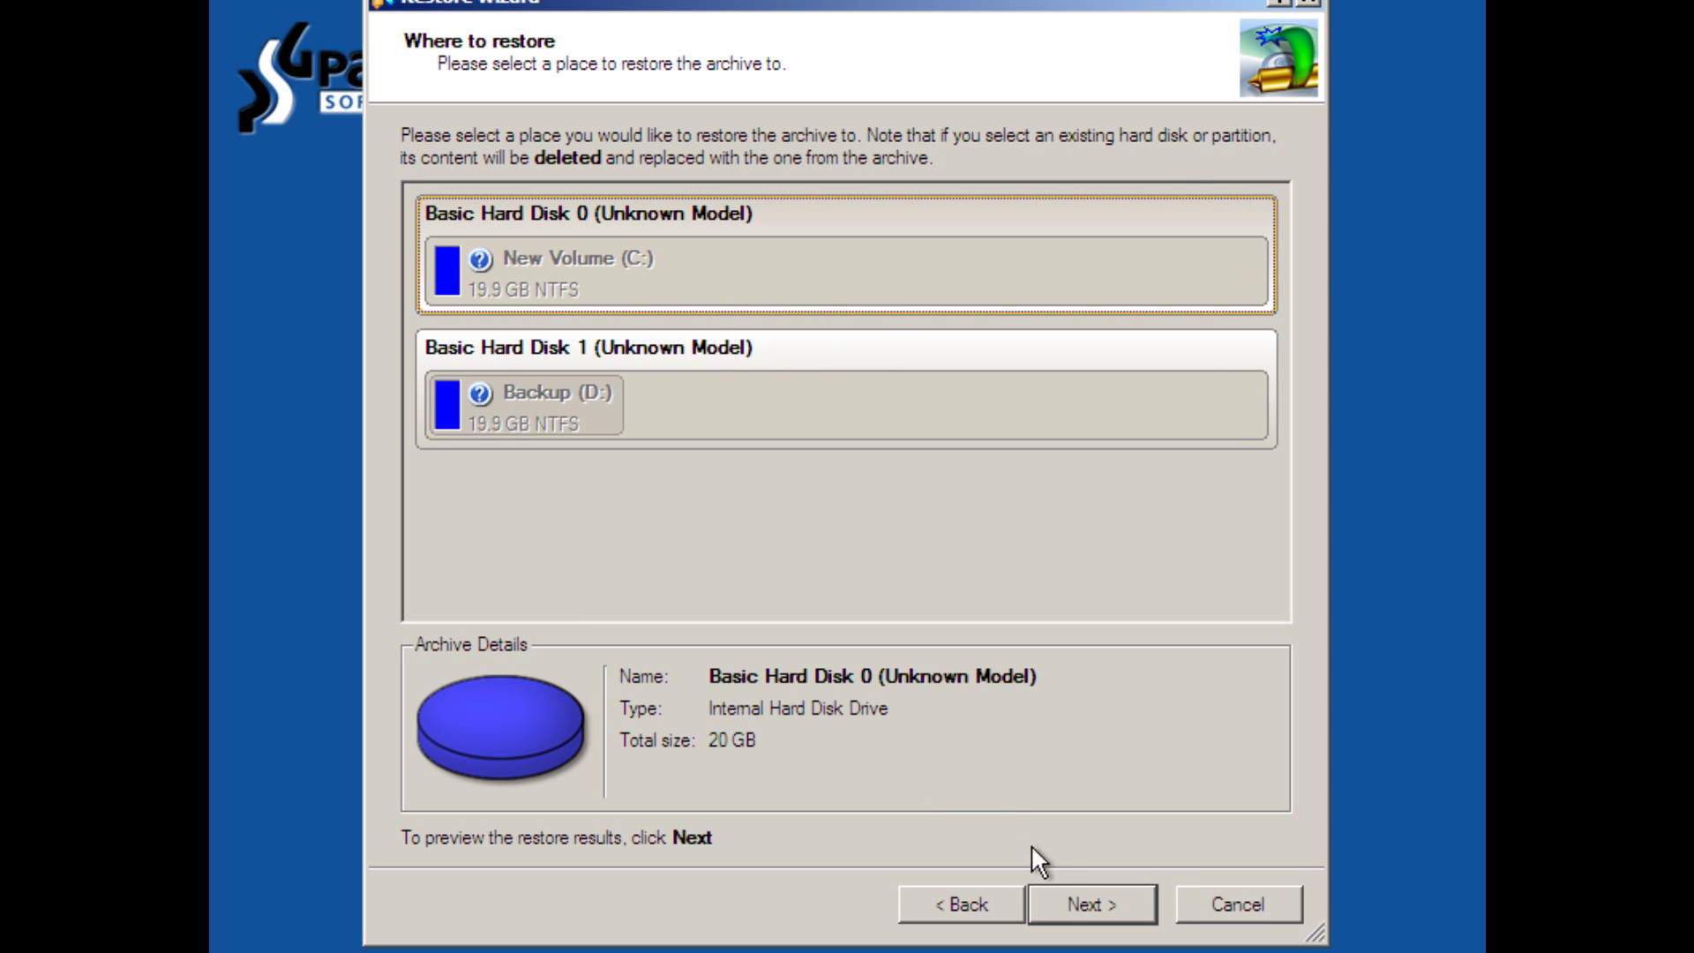
left_click(1071, 897)
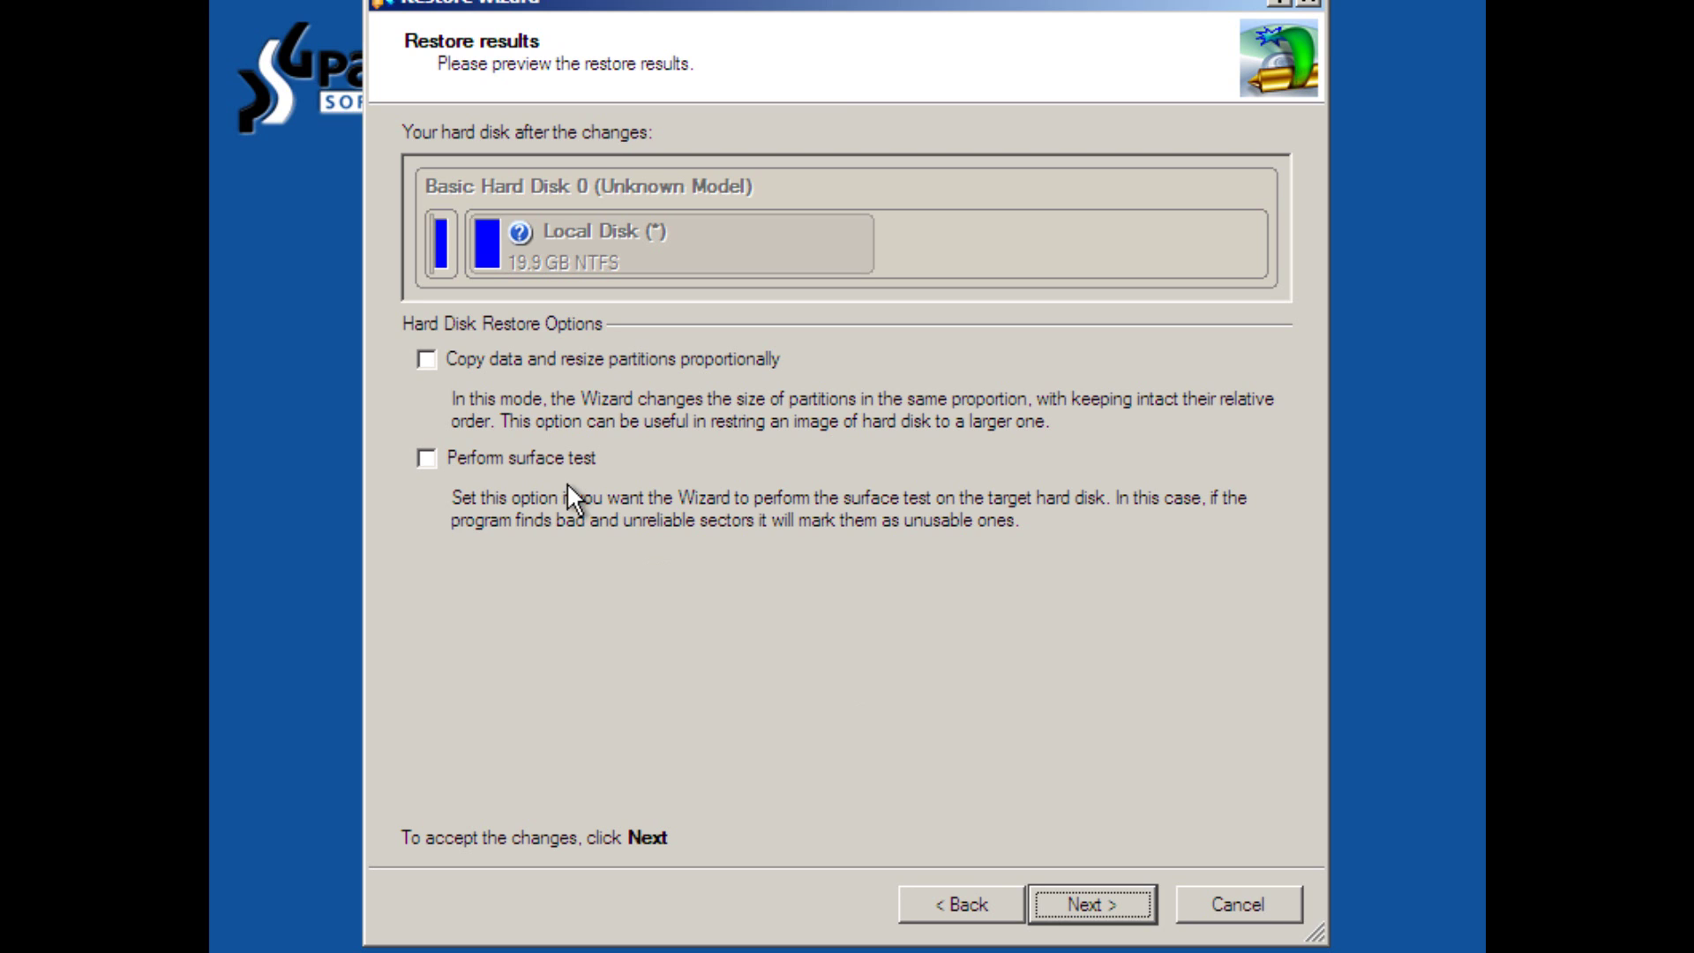
Step: Accept the previewed layout, choose to apply changes physically, and run the restore to completion
left_click(1096, 898)
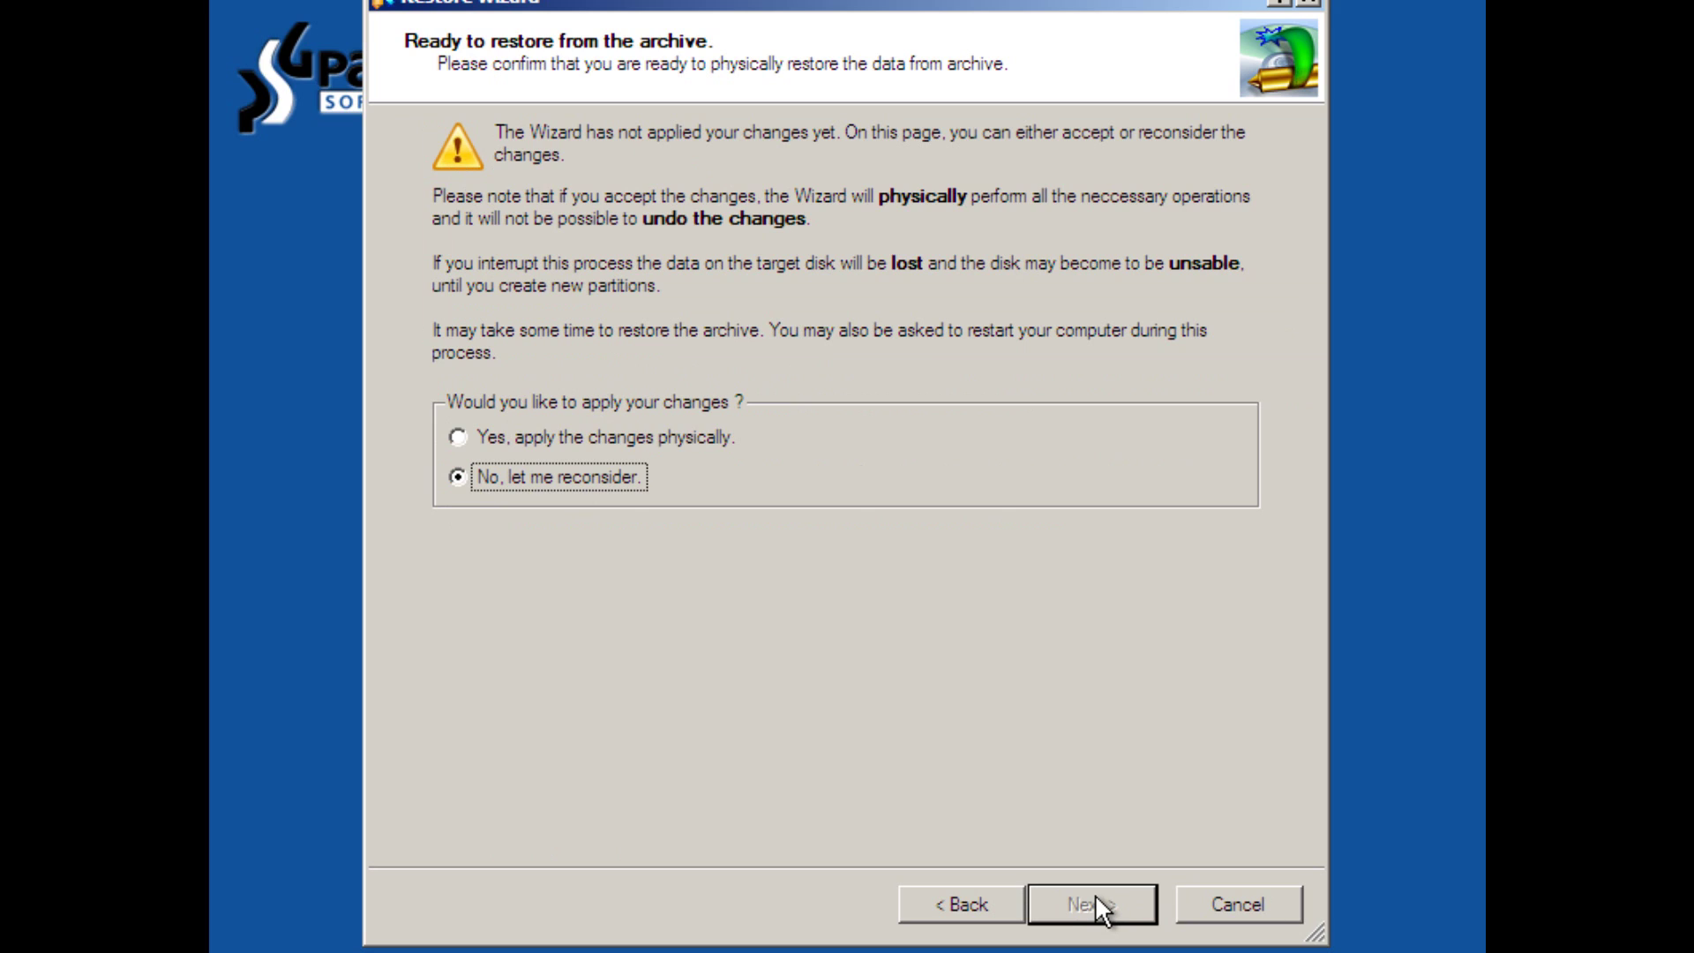
left_click(663, 442)
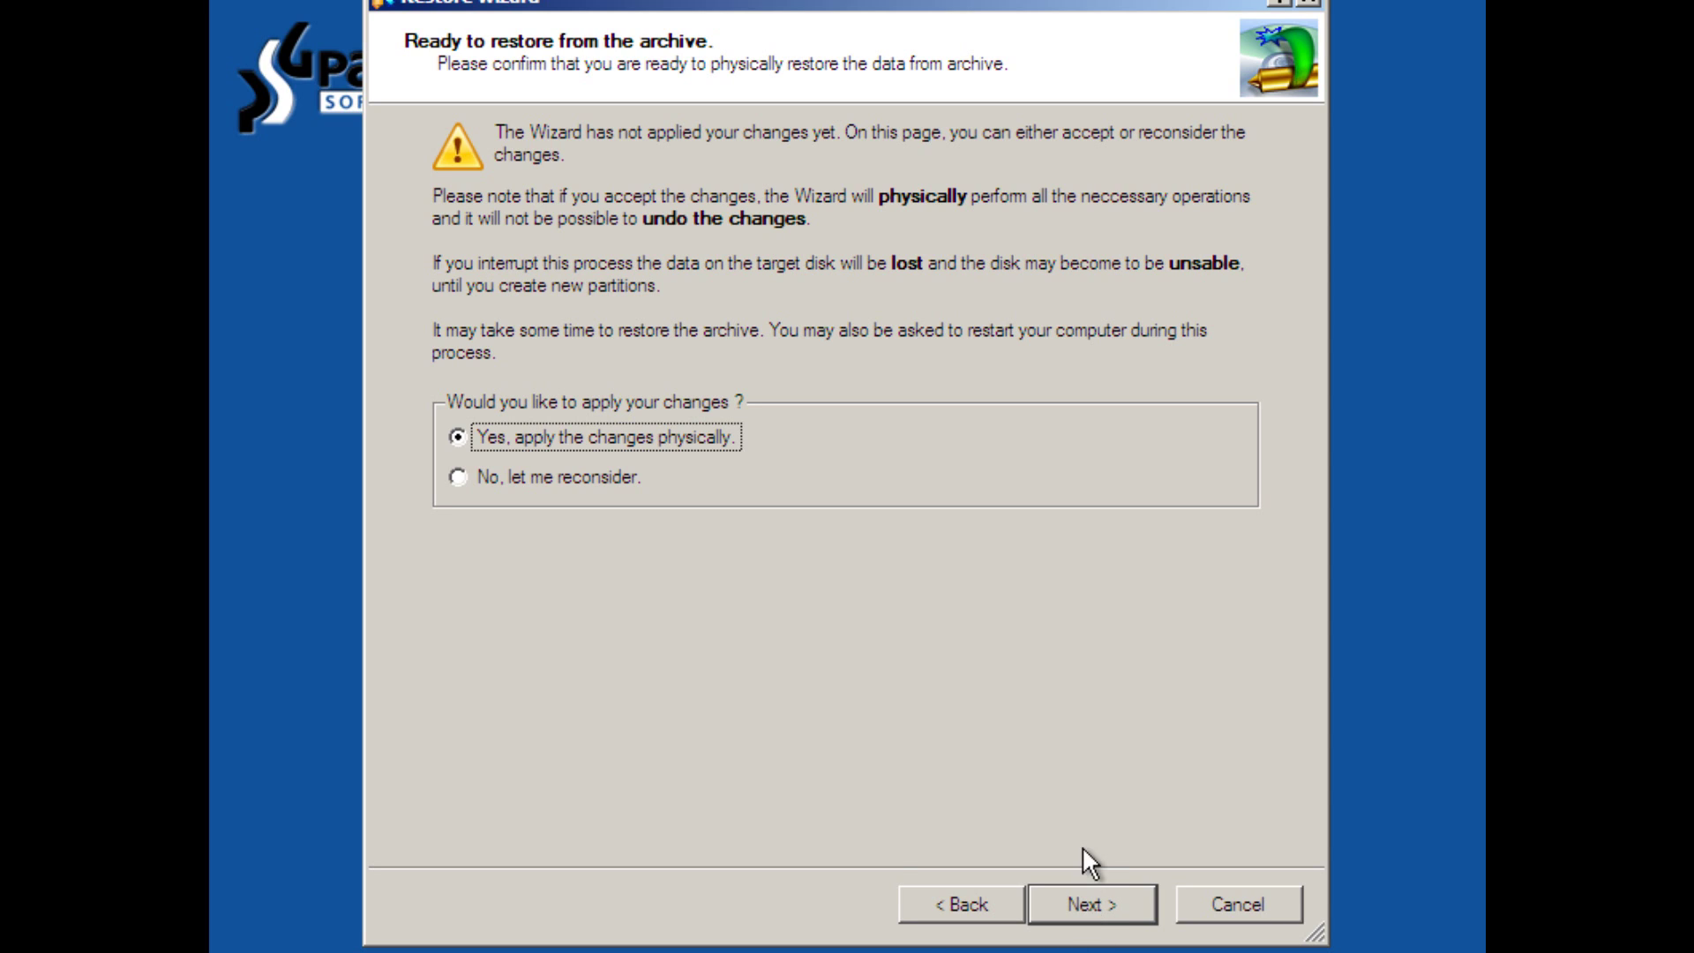
left_click(1073, 903)
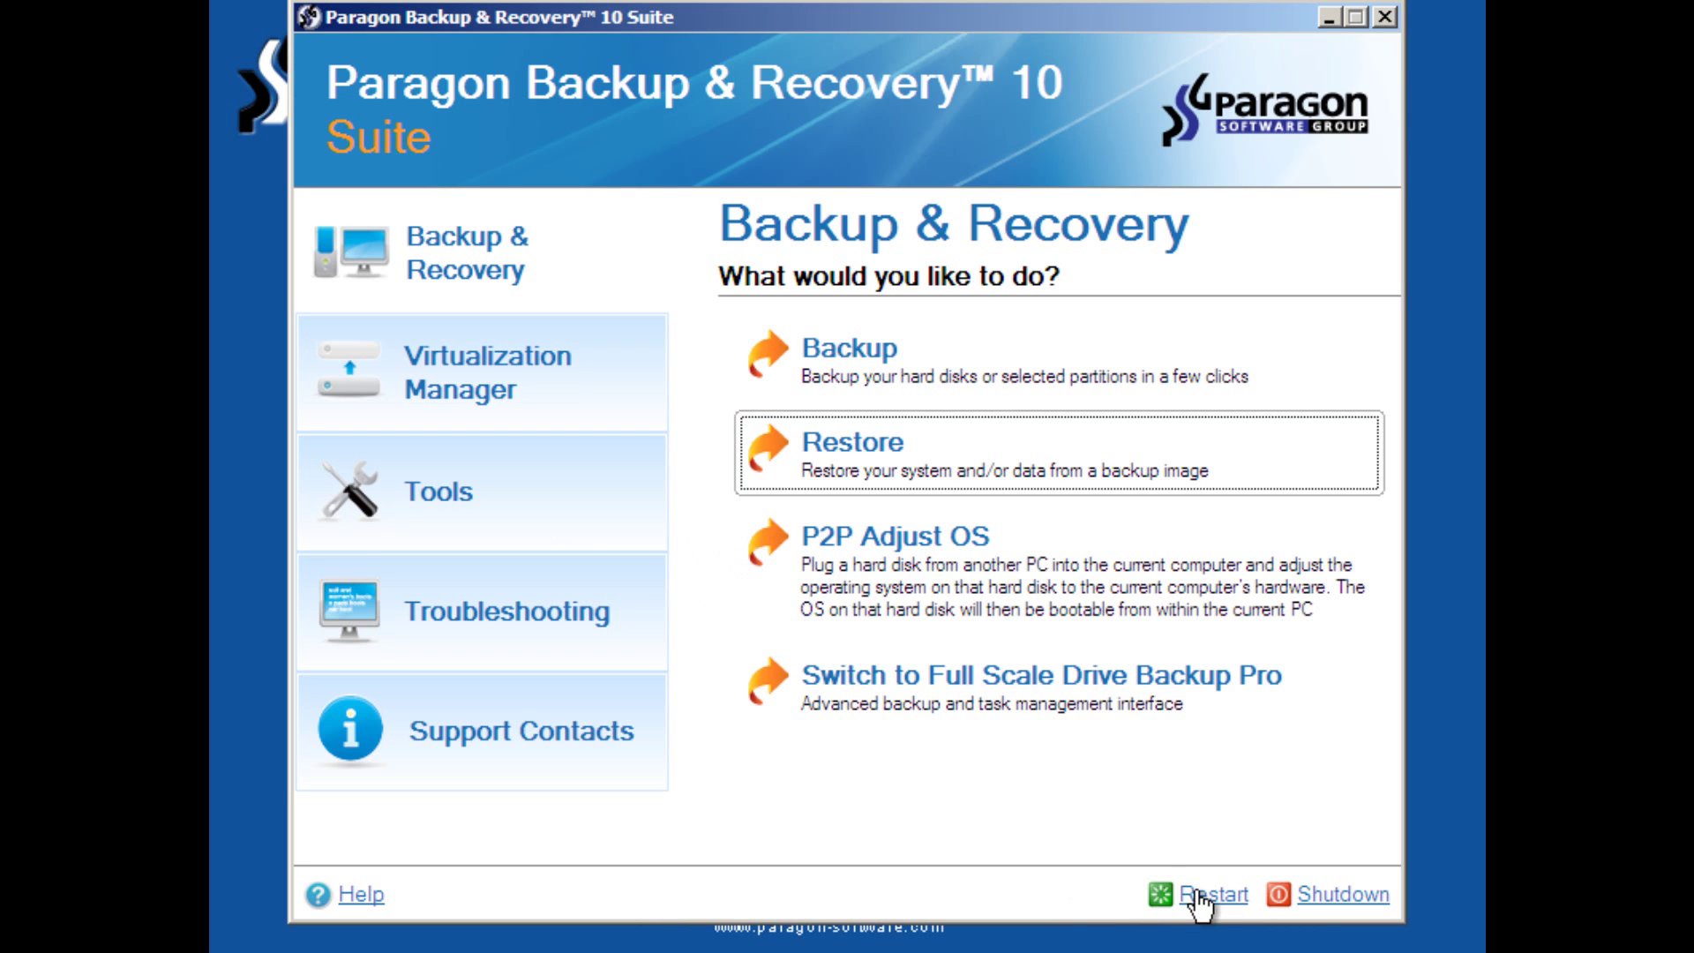
Step: Restart the computer from the Paragon launcher to boot the restored Windows 7
left_click(1198, 894)
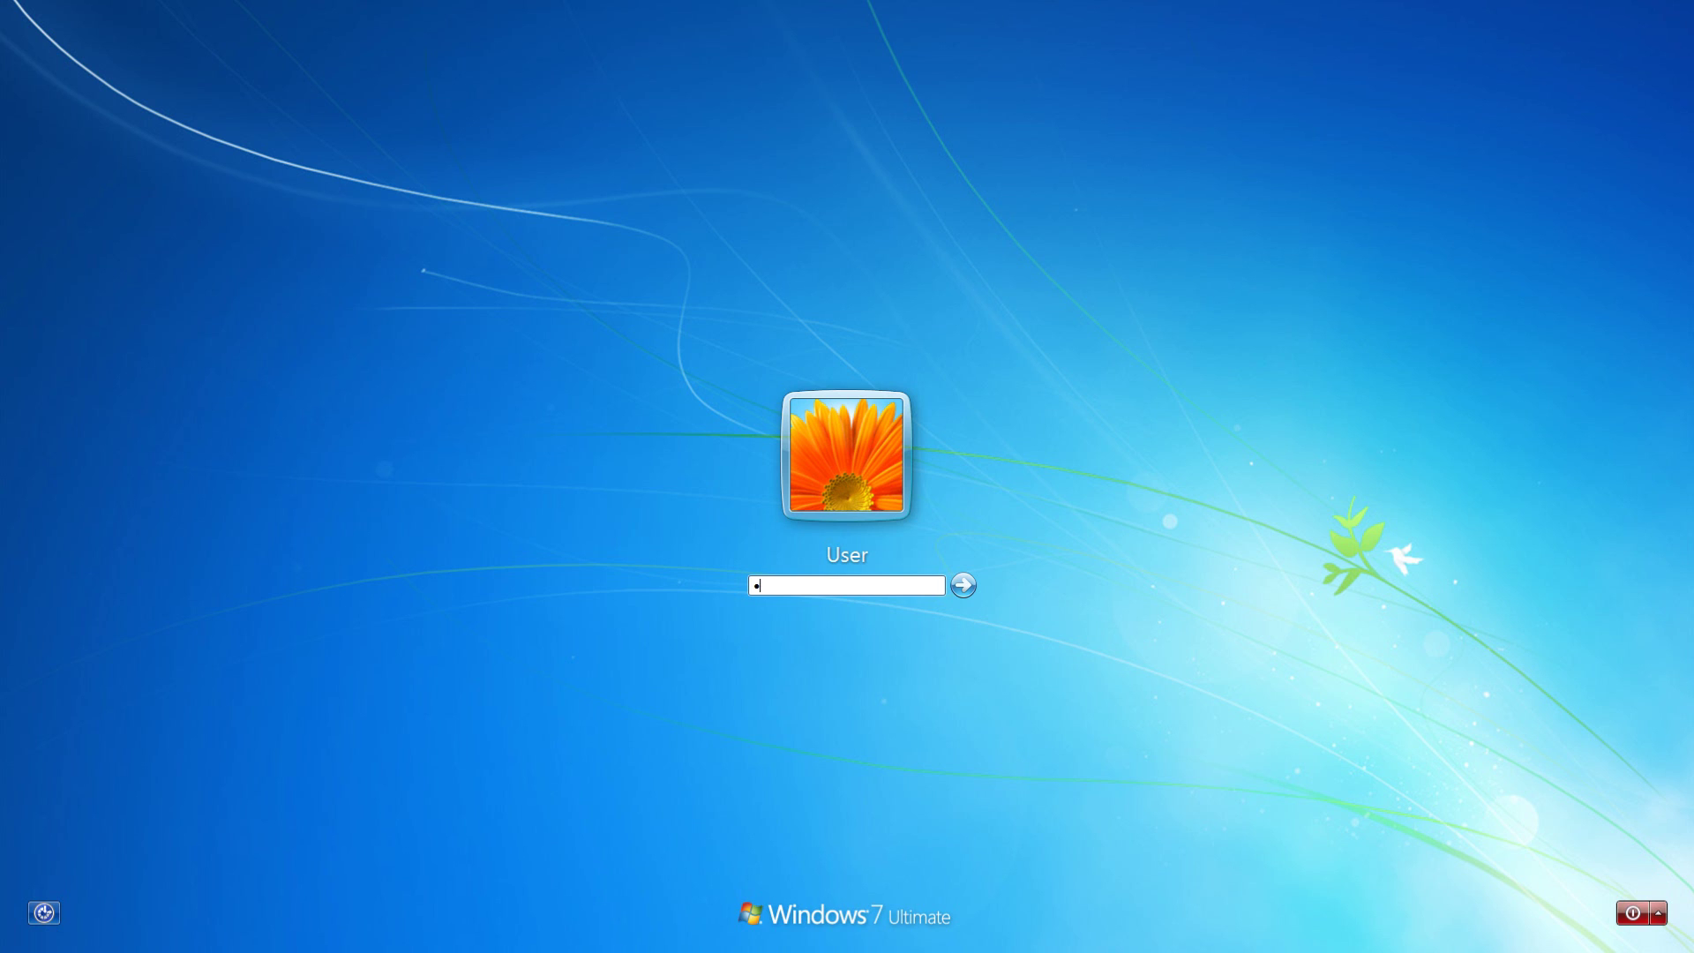
Step: Log on to the restored Windows 7, open Control Panel from Start, and pick Windows Update
type("••••••")
key("Return")
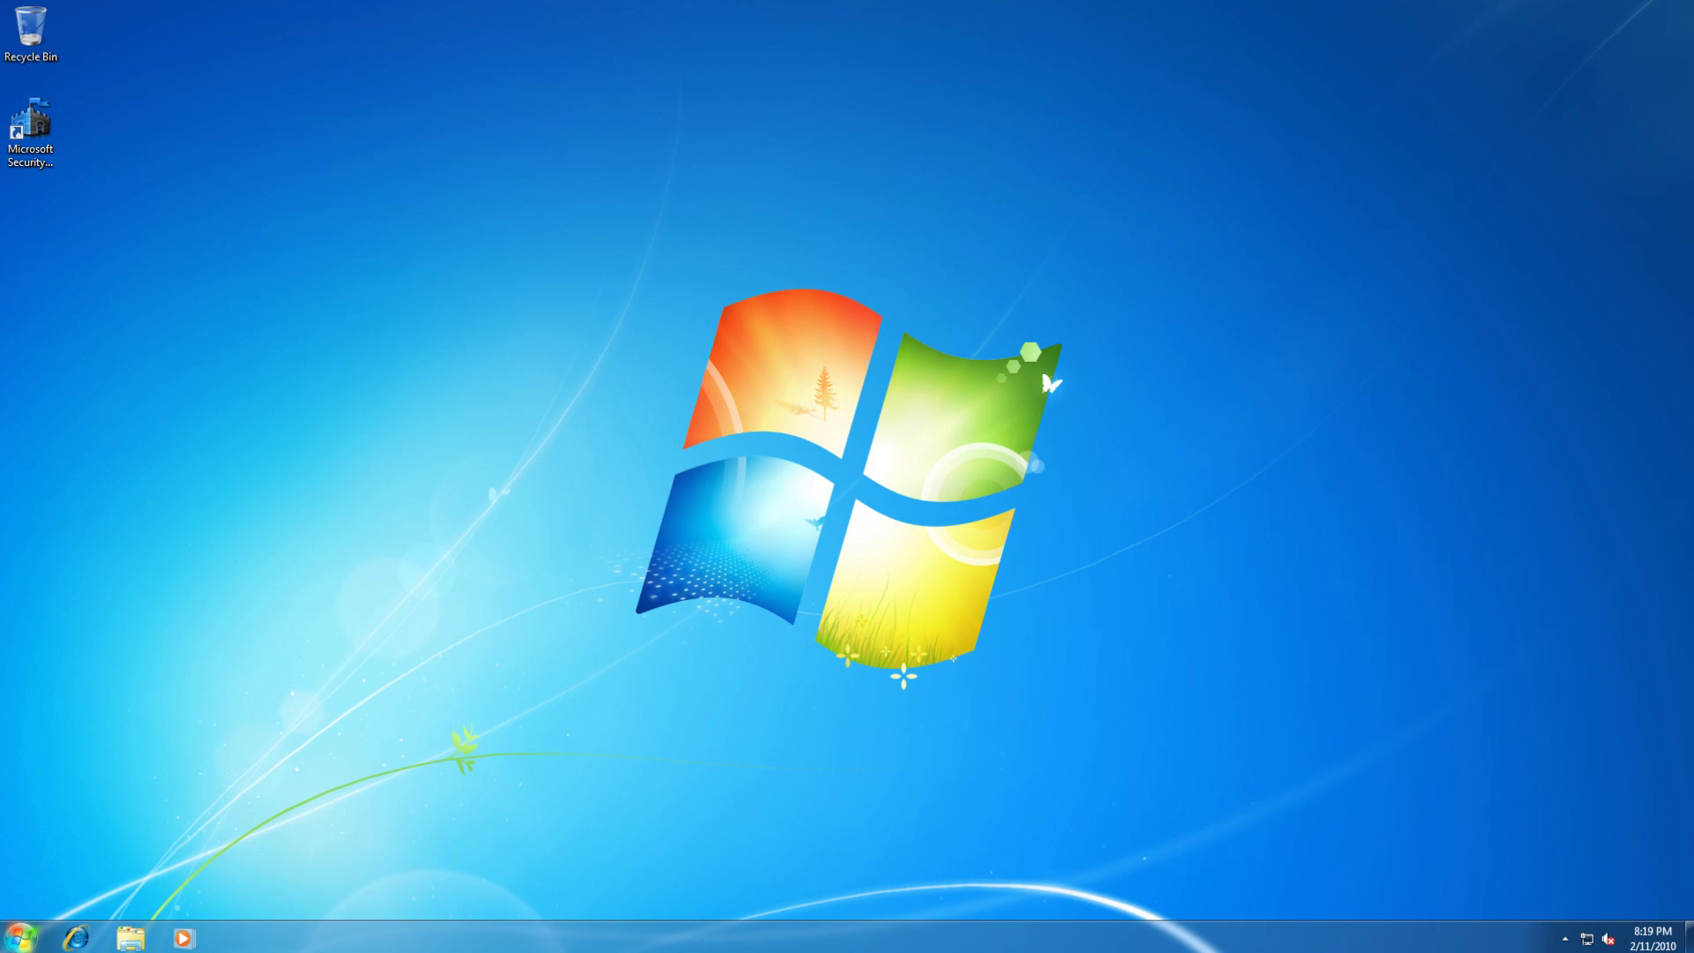
left_click(19, 937)
key("Return")
left_click(462, 676)
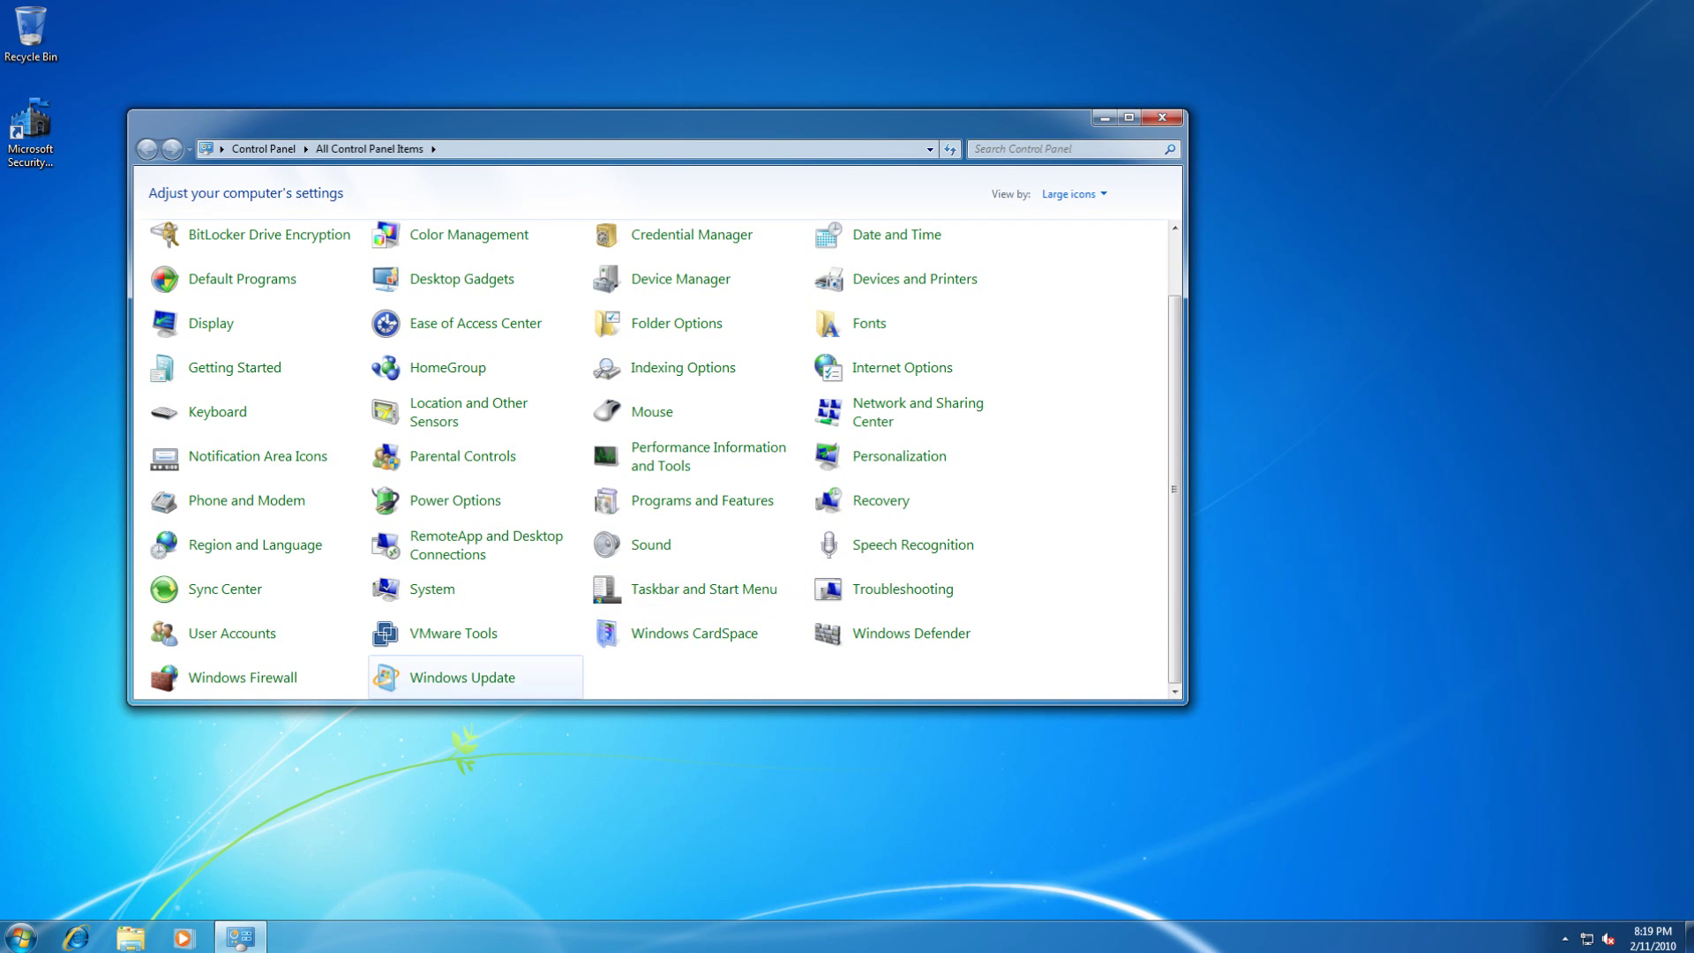